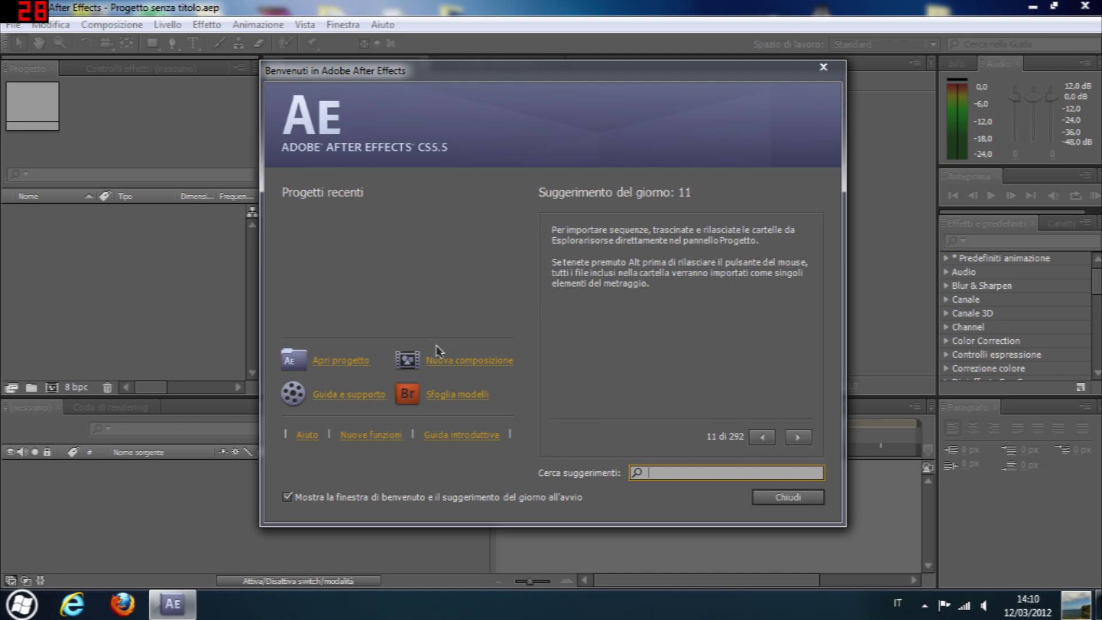
- Make a new 1280×720, 25 fps composition lasting 0:00:30:00, keeping the black background
left_click(482, 369)
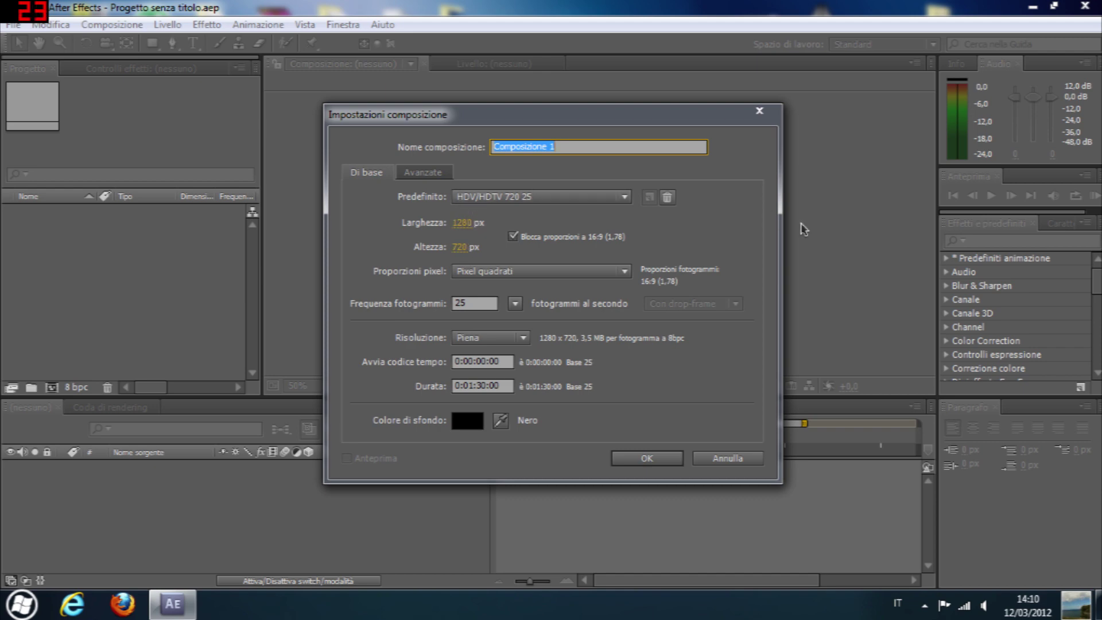
left_click(477, 385)
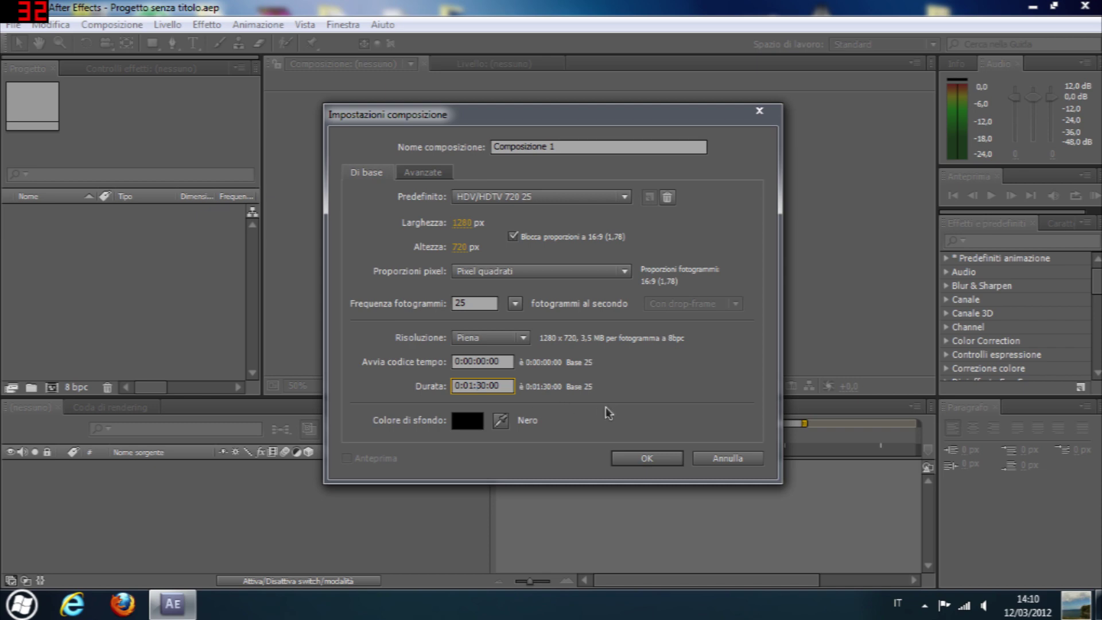
key("BackSpace")
type("0")
left_click(467, 421)
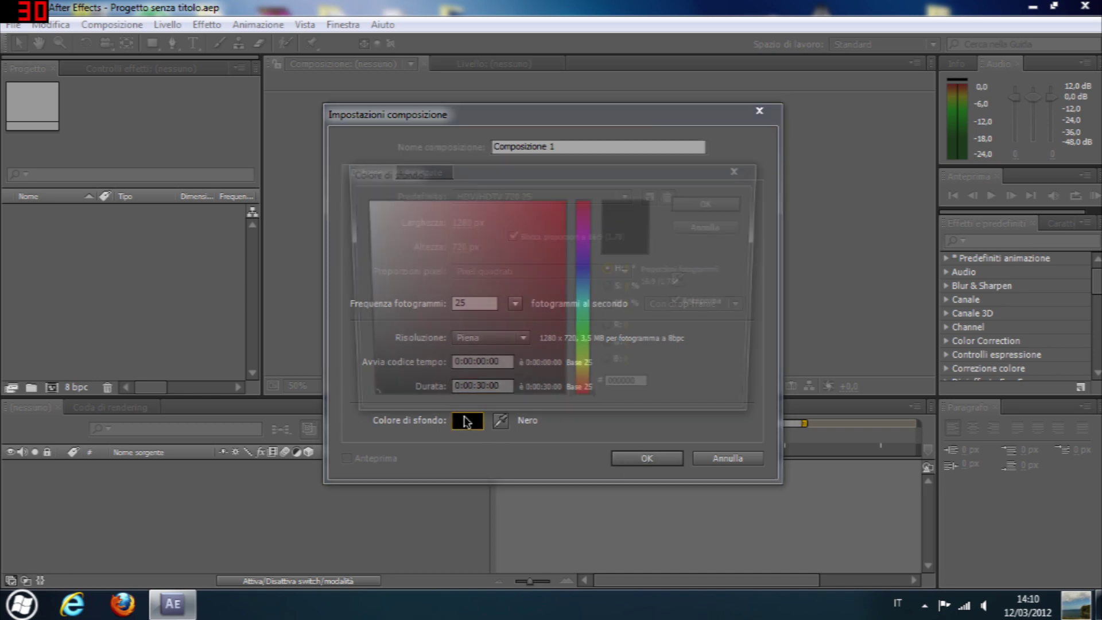
left_click(717, 228)
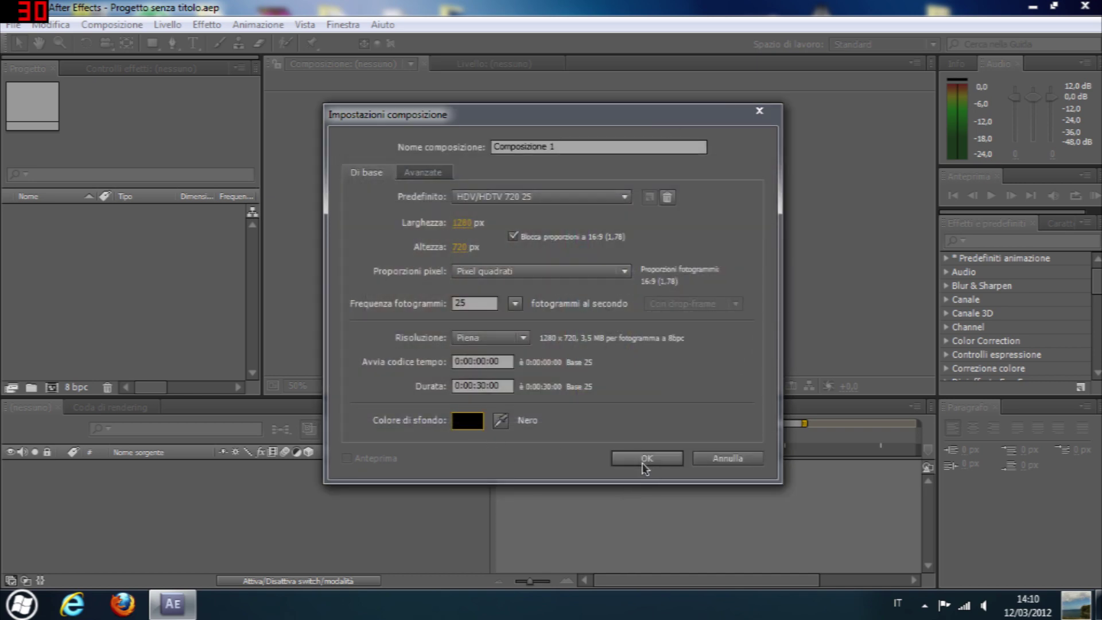
left_click(649, 459)
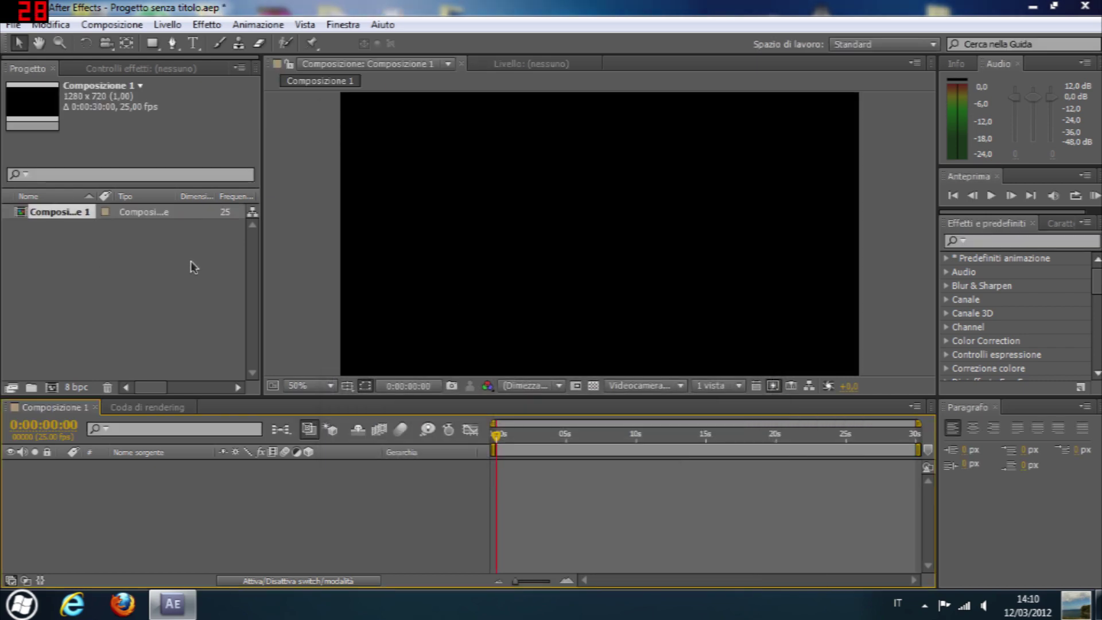
left_click(126, 264)
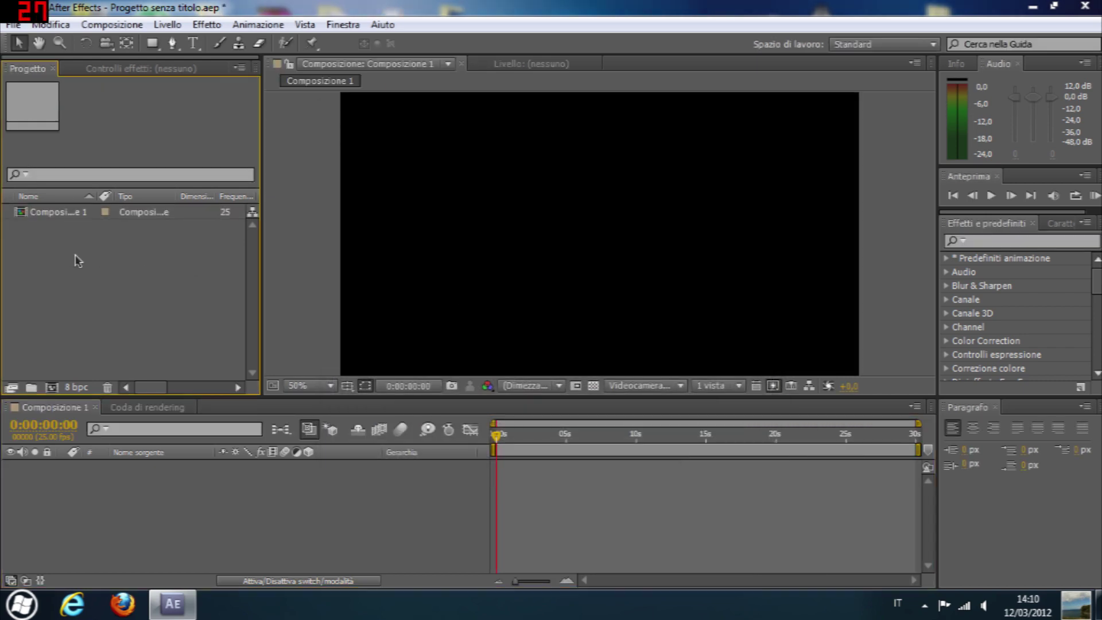
left_click(13, 24)
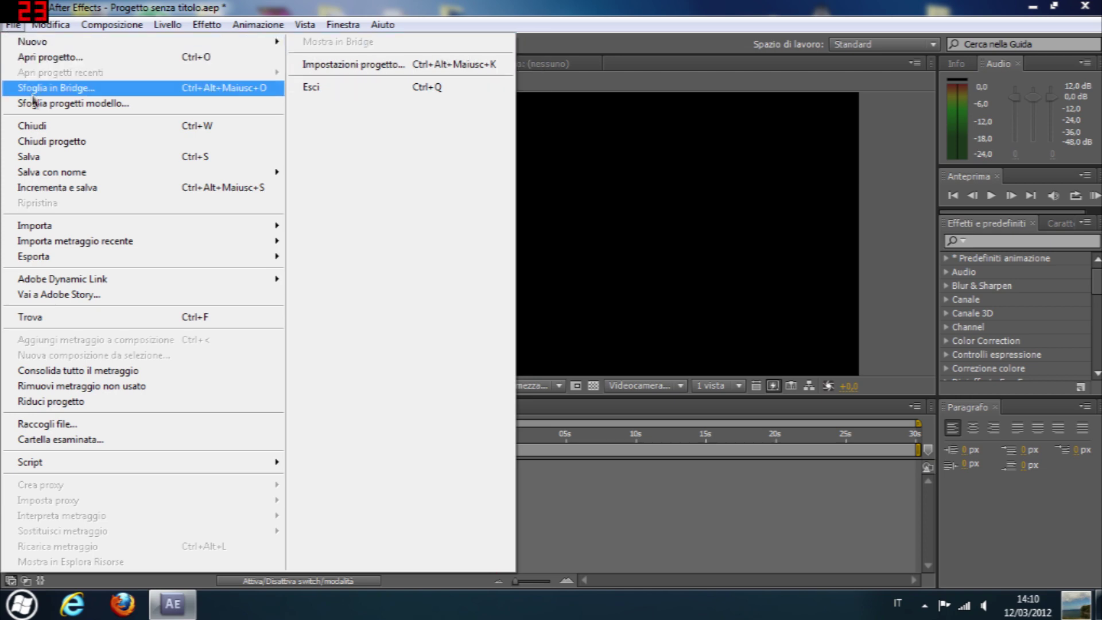
mouse_move(86, 231)
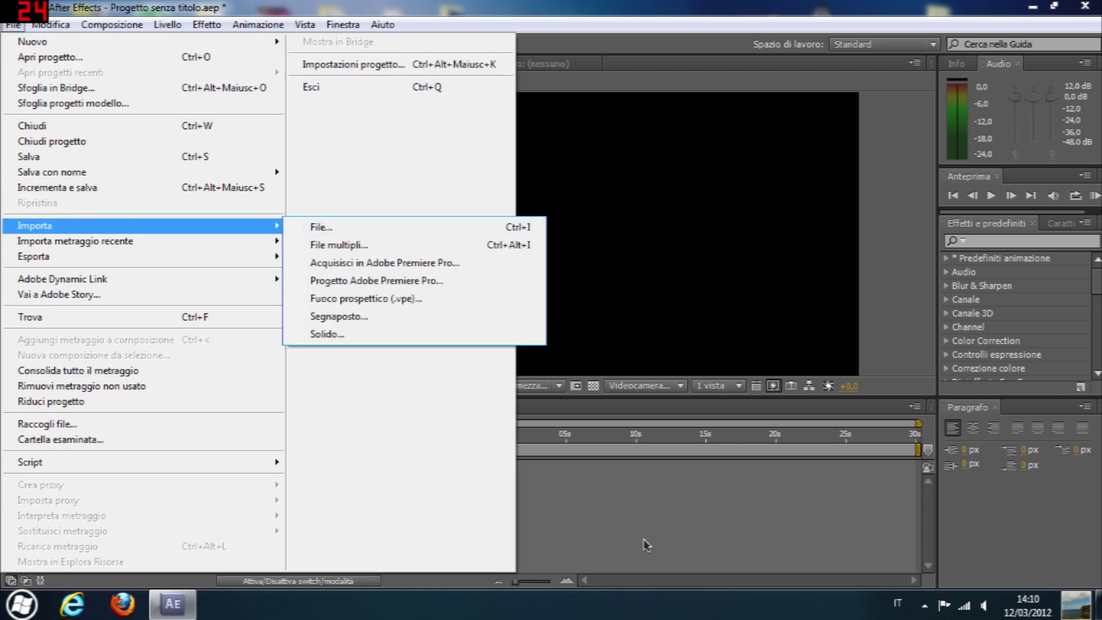
left_click(577, 492)
double_click(75, 262)
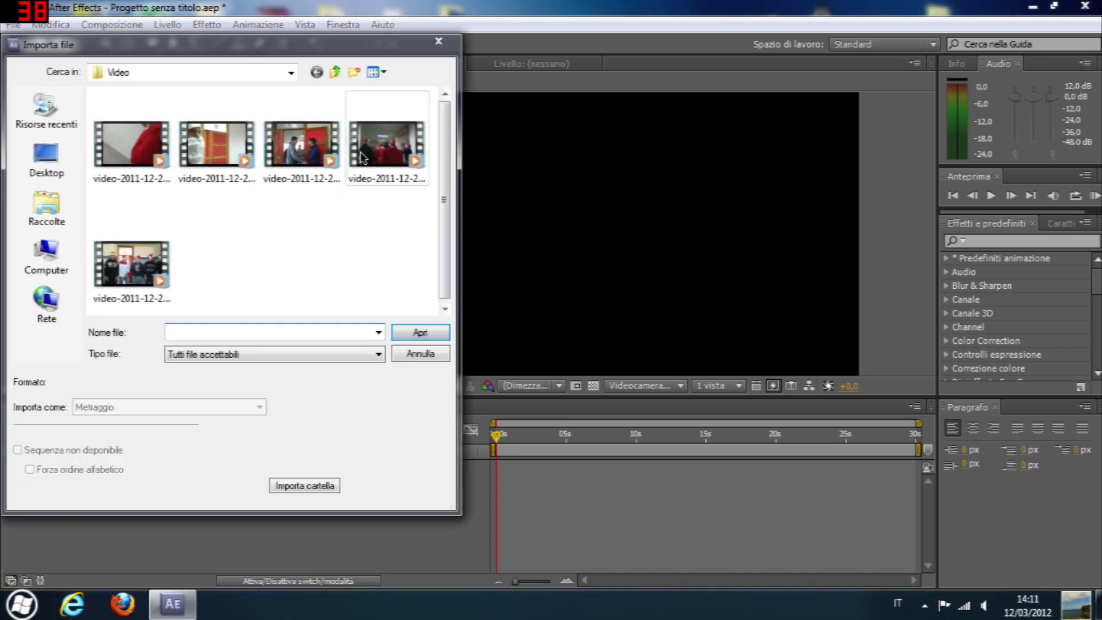
double_click(172, 264)
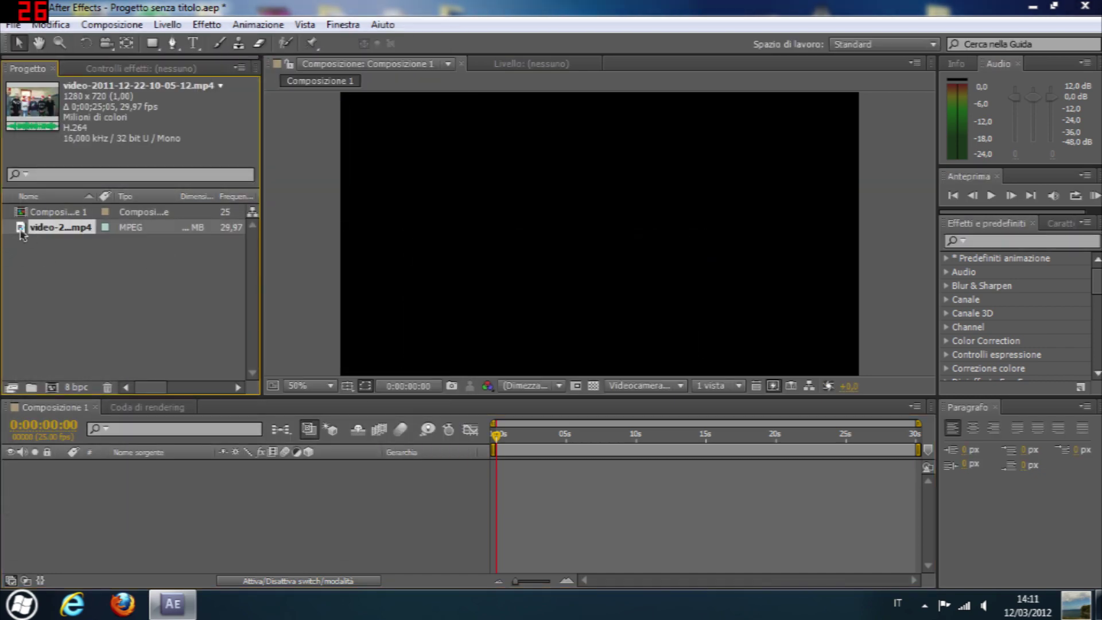
mouse_move(20, 232)
left_mouse_down()
mouse_move(502, 481)
mouse_move(599, 235)
left_mouse_up()
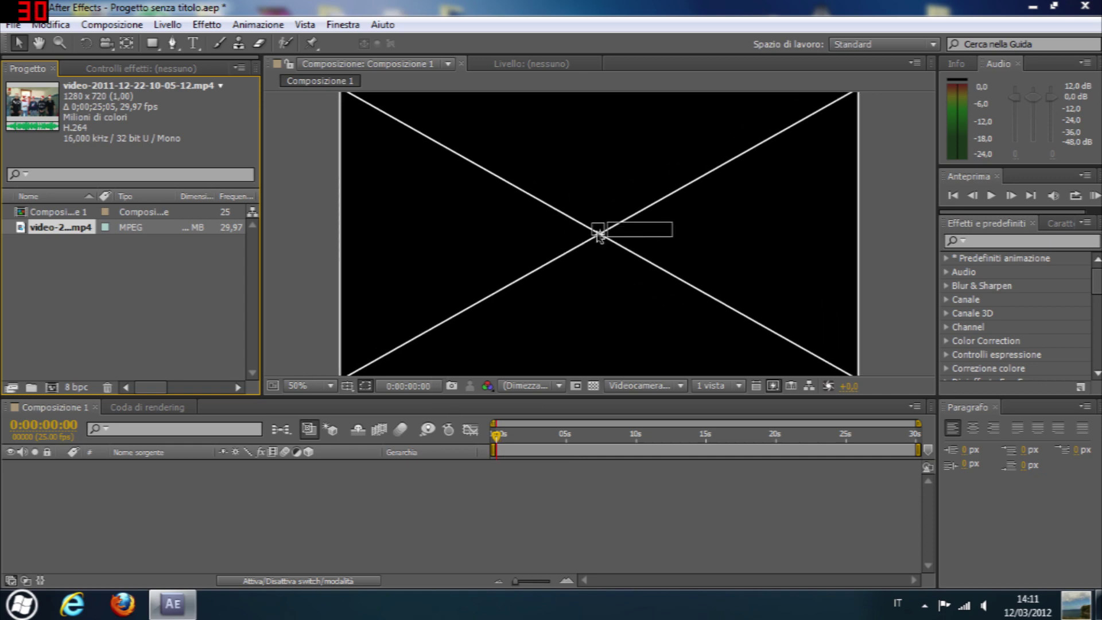
left_click_drag(599, 235, 599, 236)
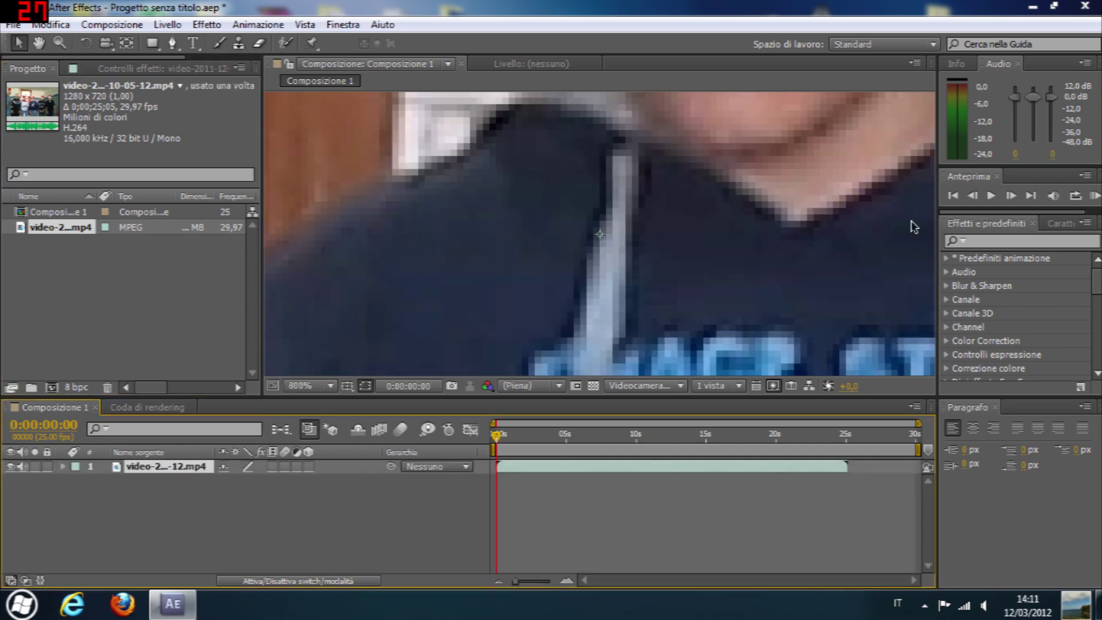
key("comma")
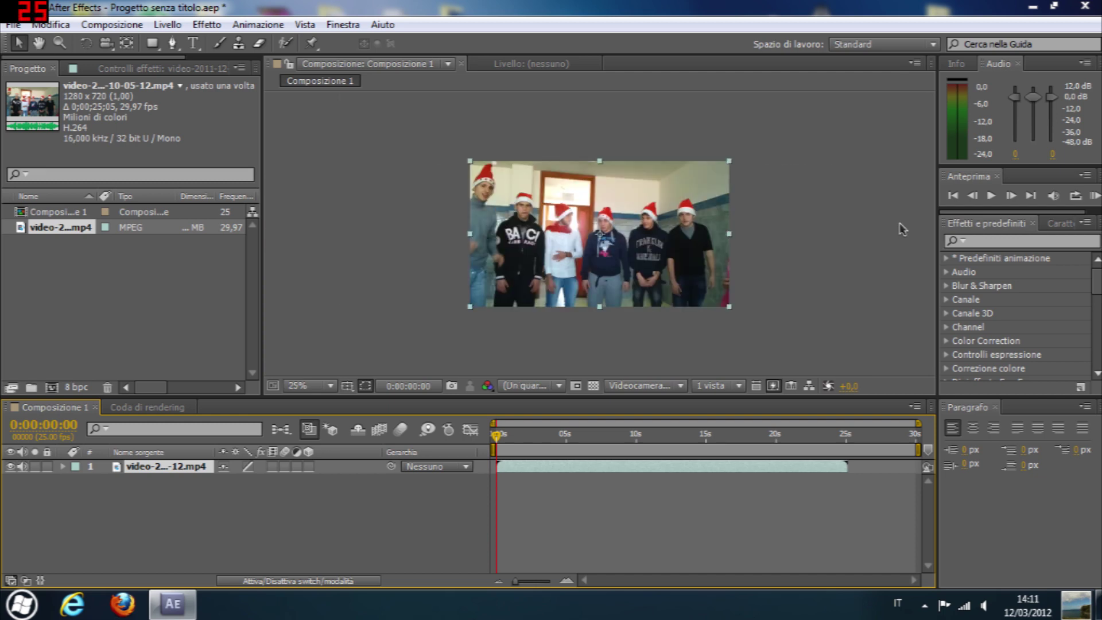
key("period")
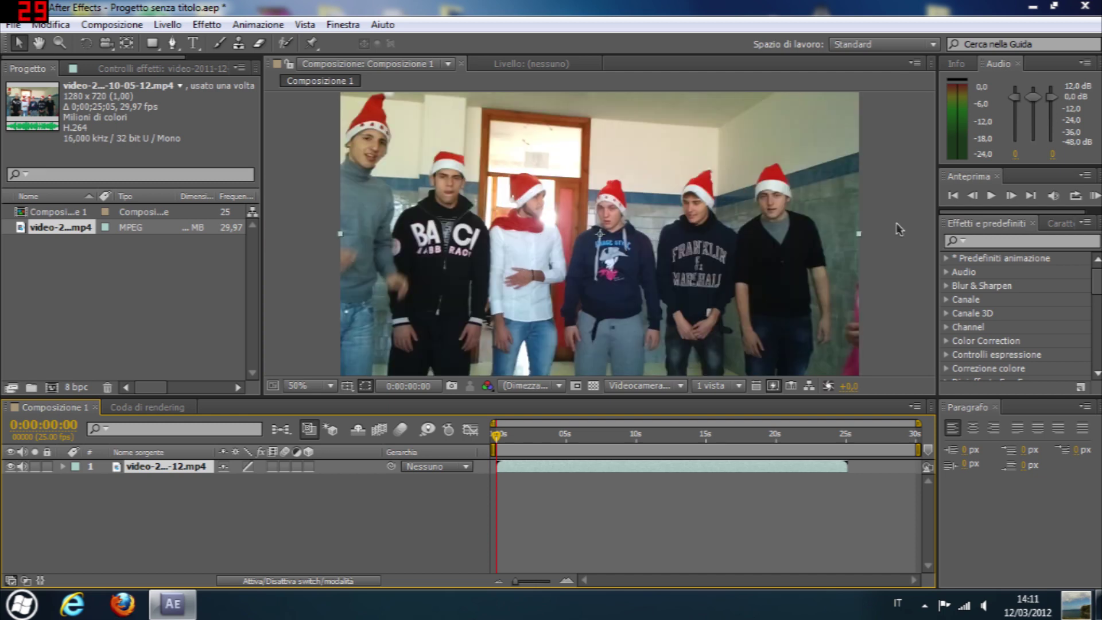
key("comma")
key("period")
key("period")
key("comma")
key("comma")
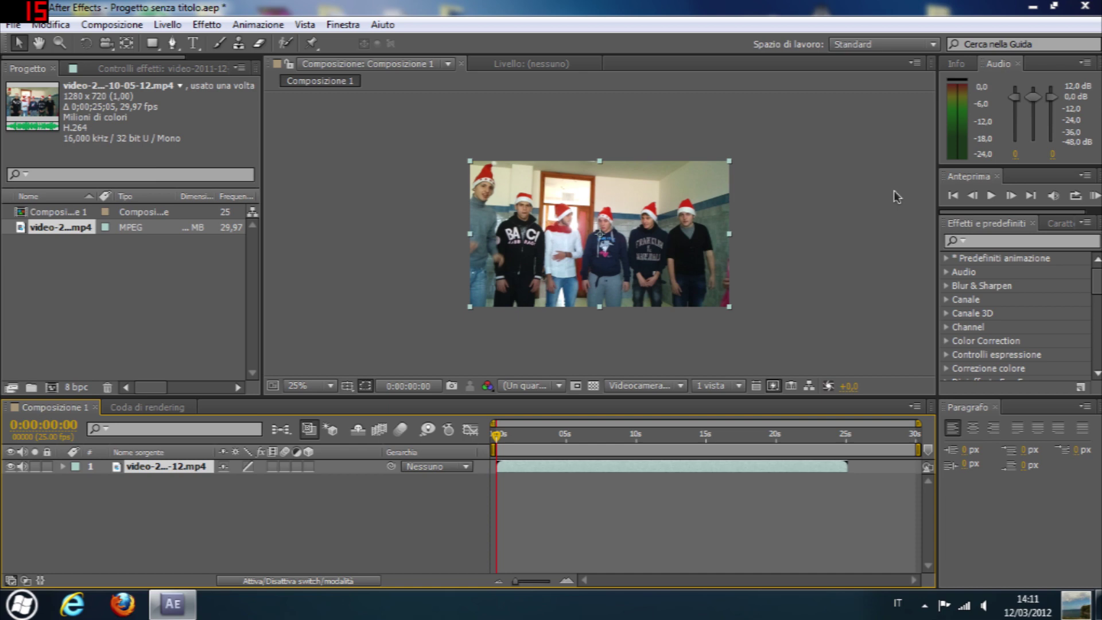
key("period")
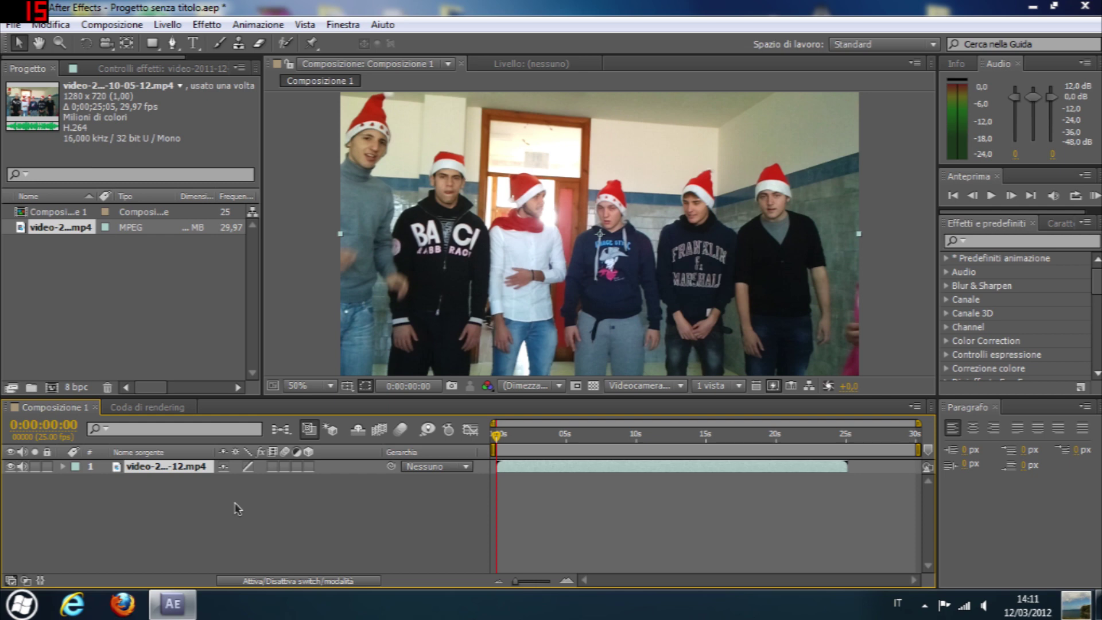
- Browse the Effetto menu categories and scroll the panel without applying an effect
left_click(207, 24)
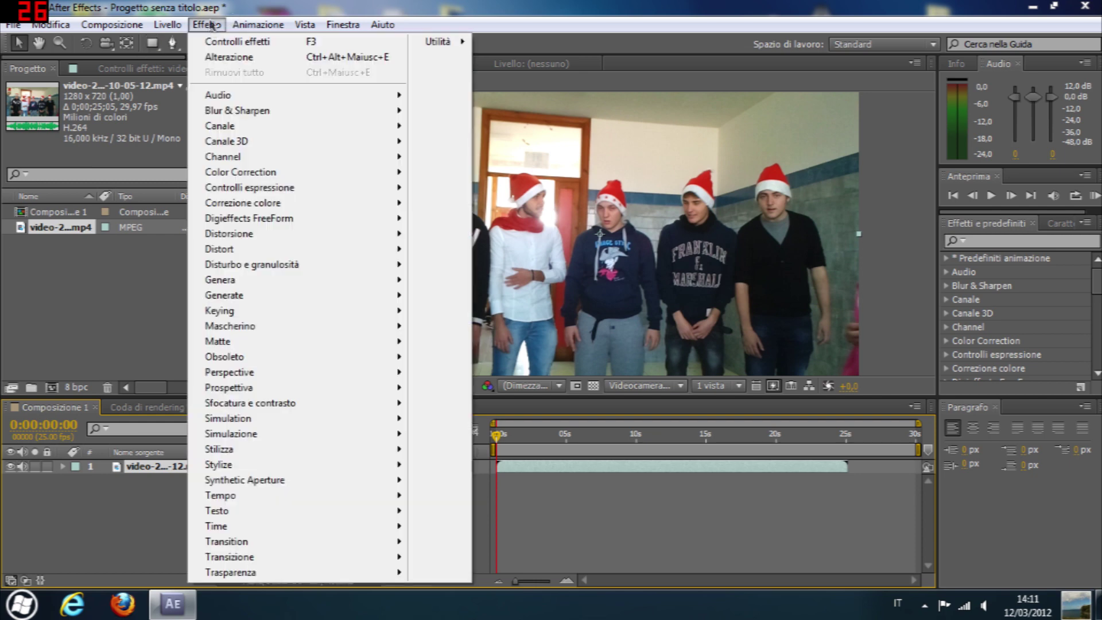
mouse_move(239, 103)
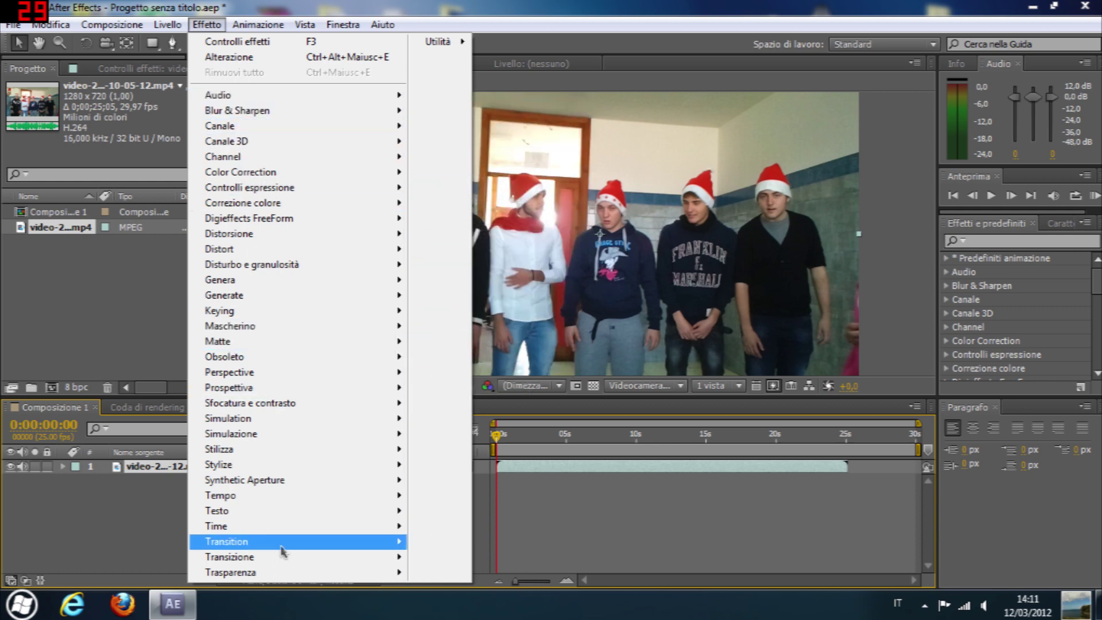
mouse_move(270, 280)
left_click(52, 299)
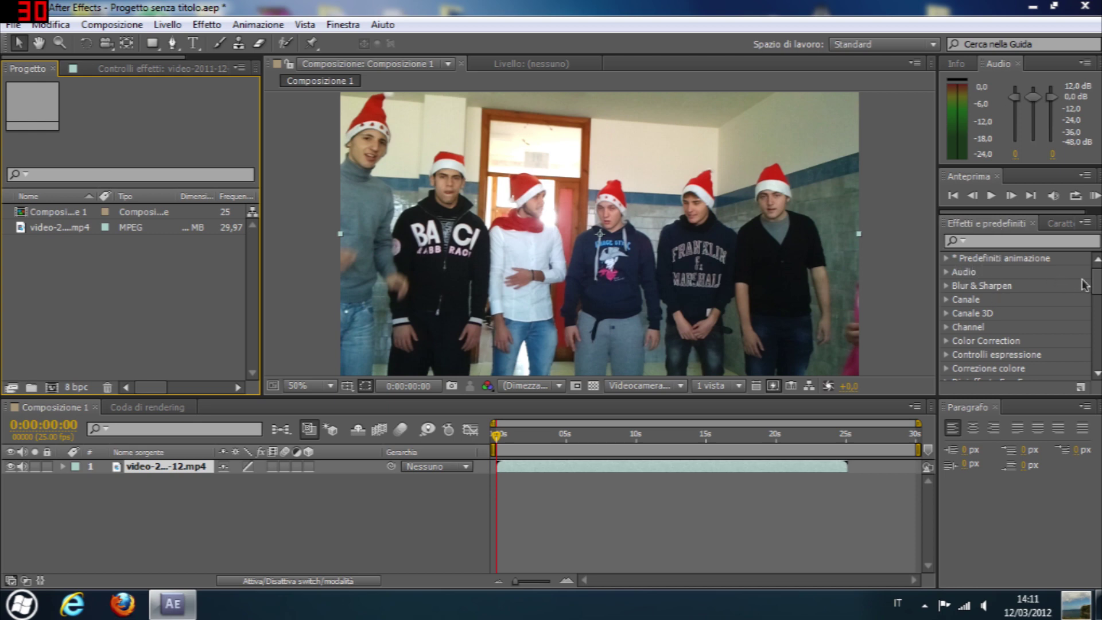
scroll(1084, 285, "down", 1)
scroll(1084, 285, "down", 3)
scroll(1084, 285, "down", 4)
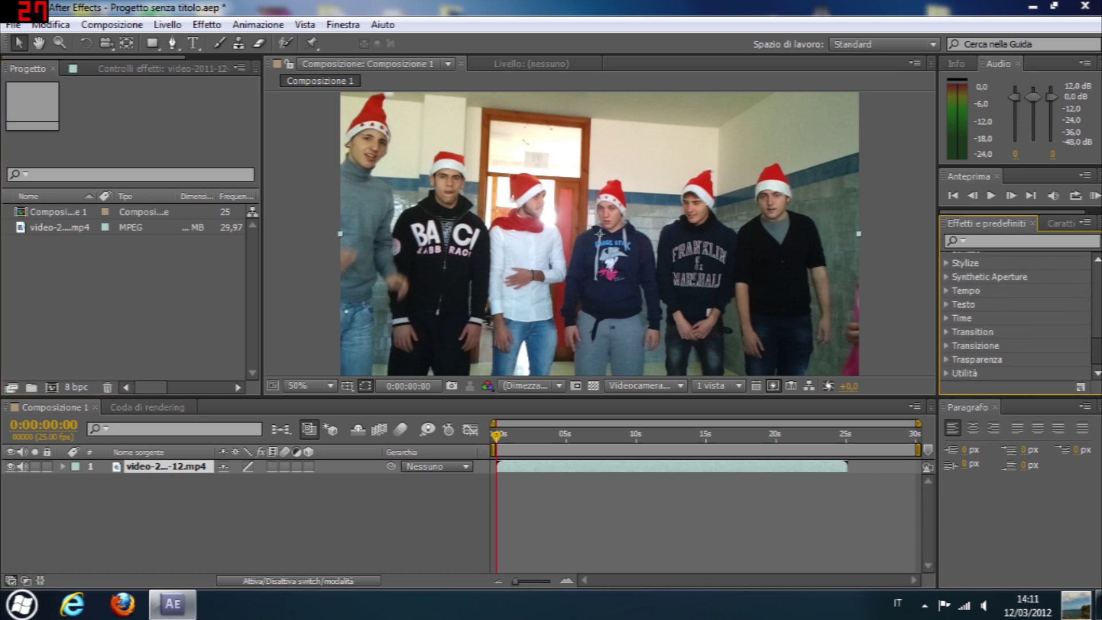
scroll(1016, 316, "up", 4)
scroll(1016, 316, "up", 4)
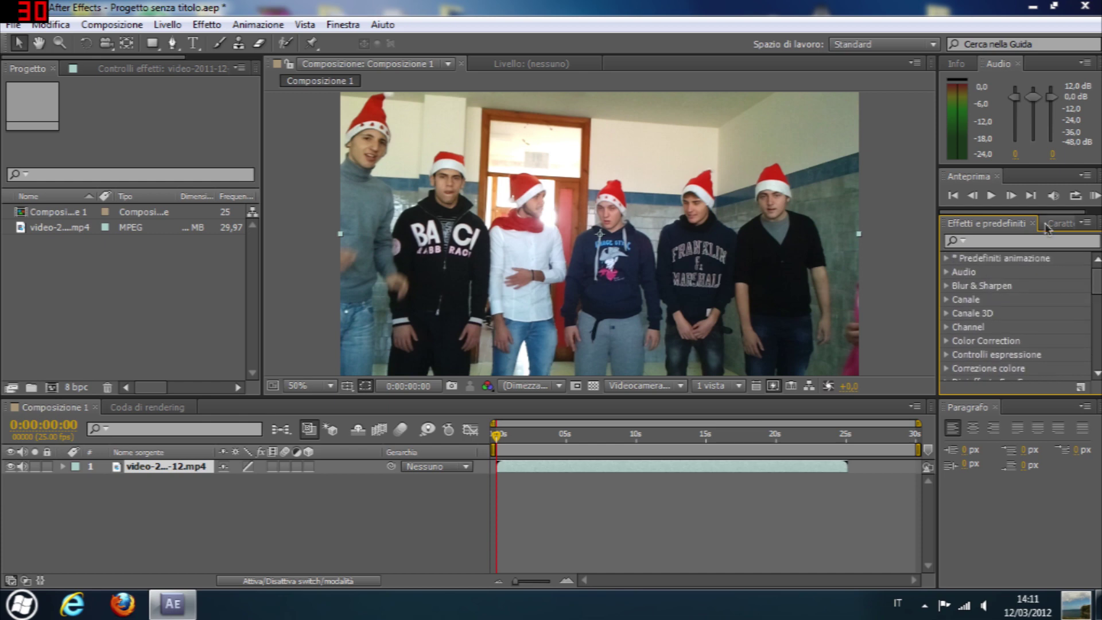
- Apply Effetto > Distorsione > Effetto sfera to the clip layer
left_click(205, 26)
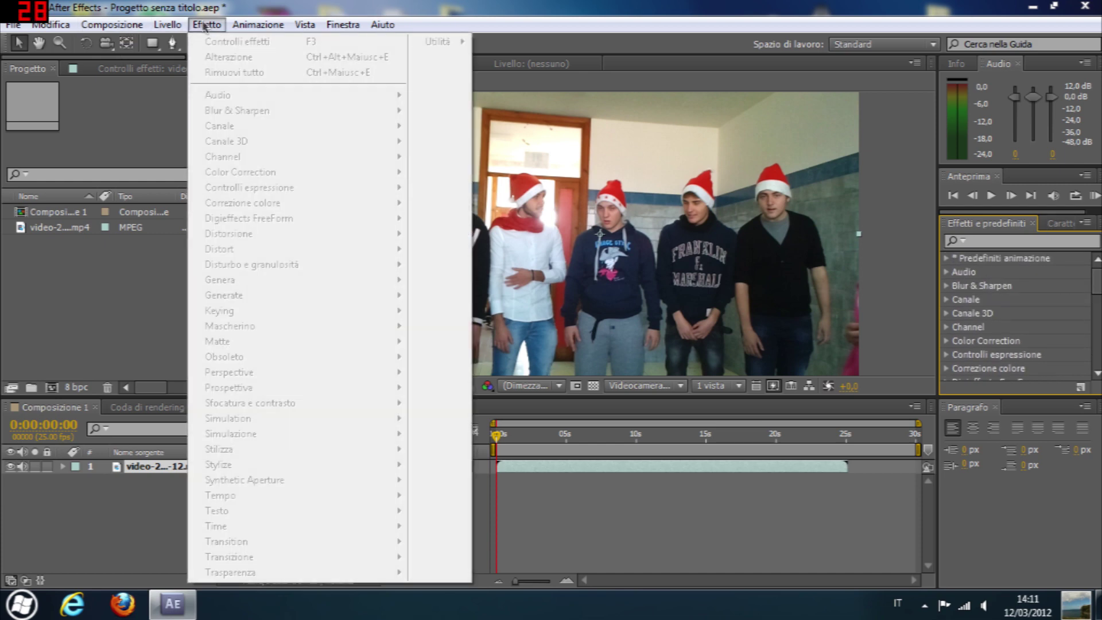
left_click(741, 492)
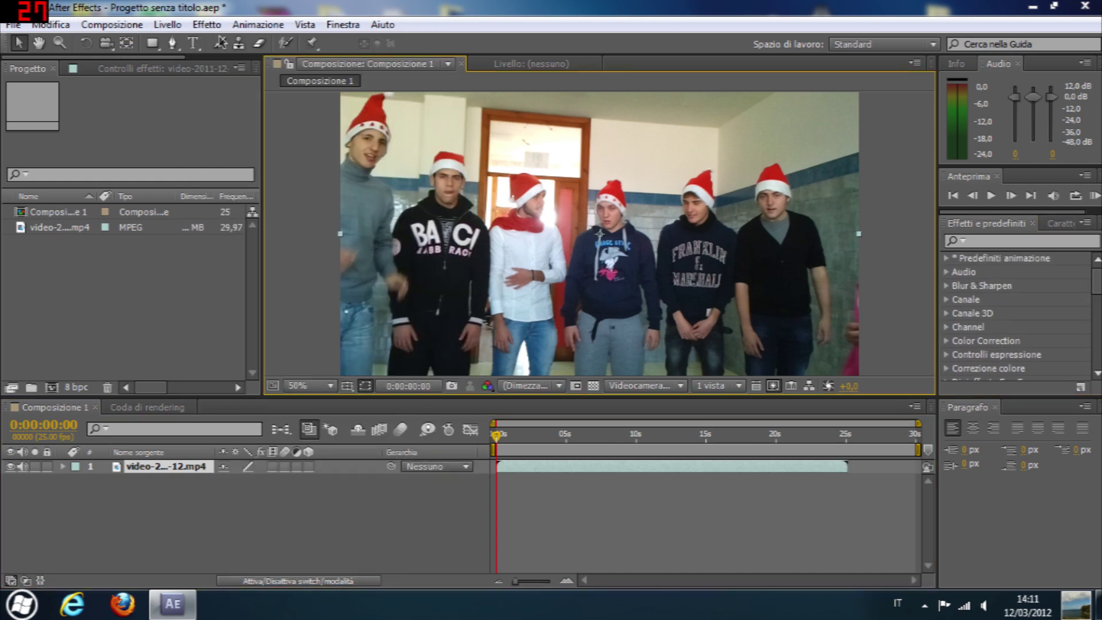
left_click(202, 25)
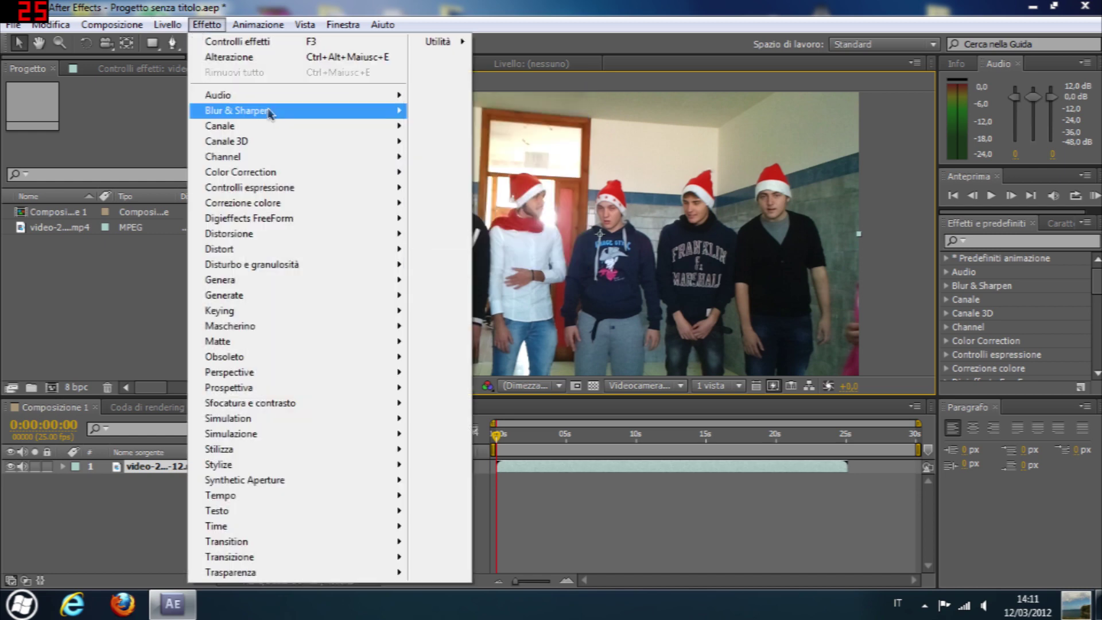
mouse_move(334, 130)
mouse_move(317, 240)
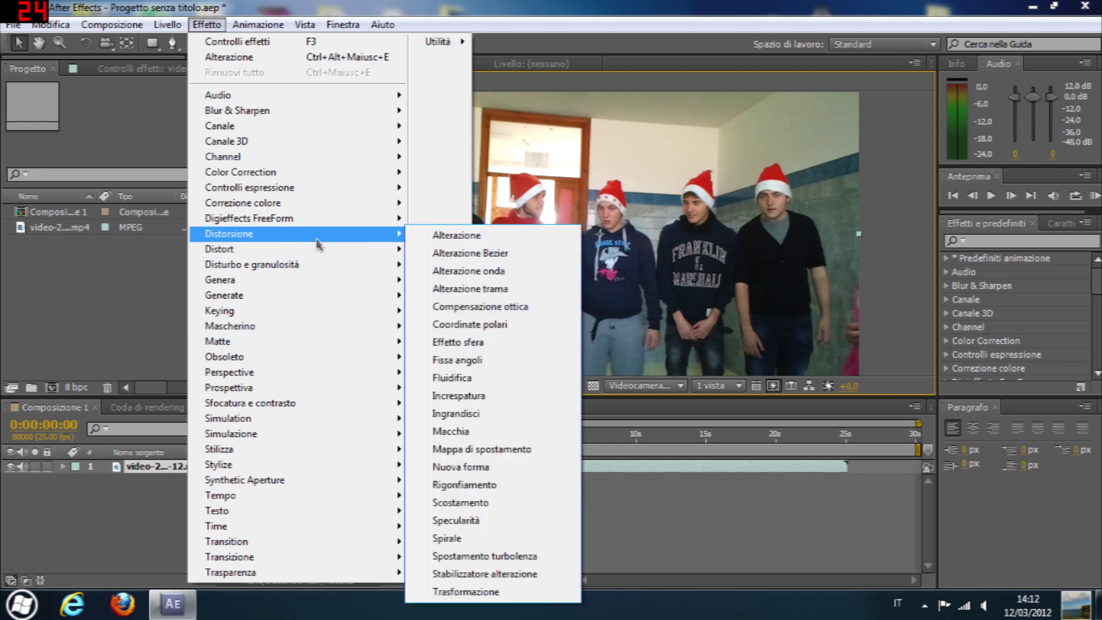
left_click(492, 349)
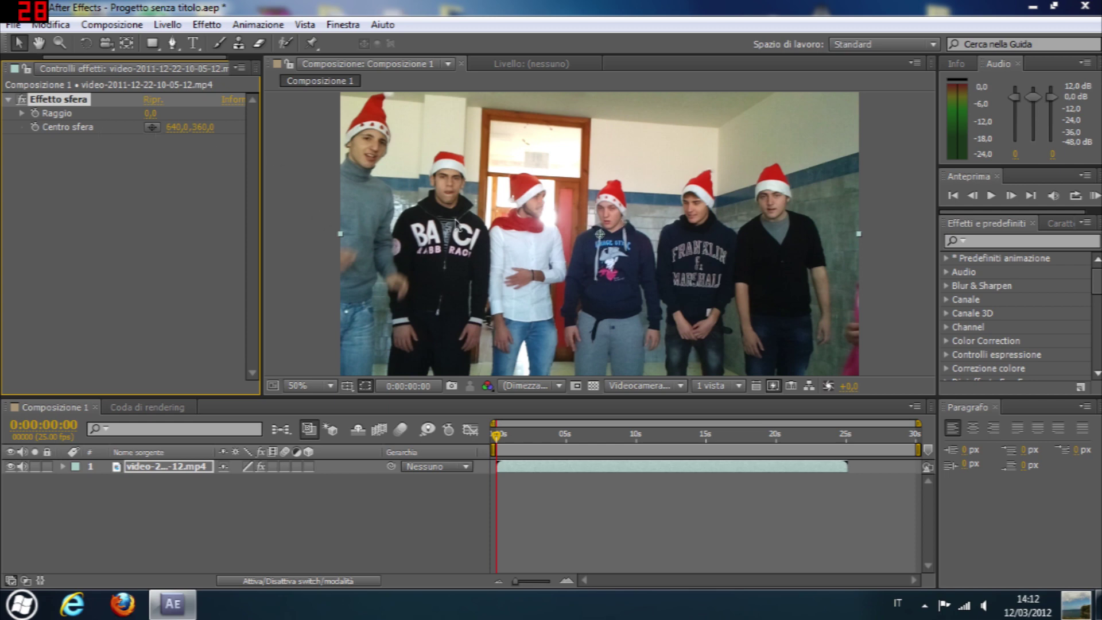
- Scrub Effetto sfera's Raggio from 16,5 up past 600, then back down to 49
key("comma")
key("slash")
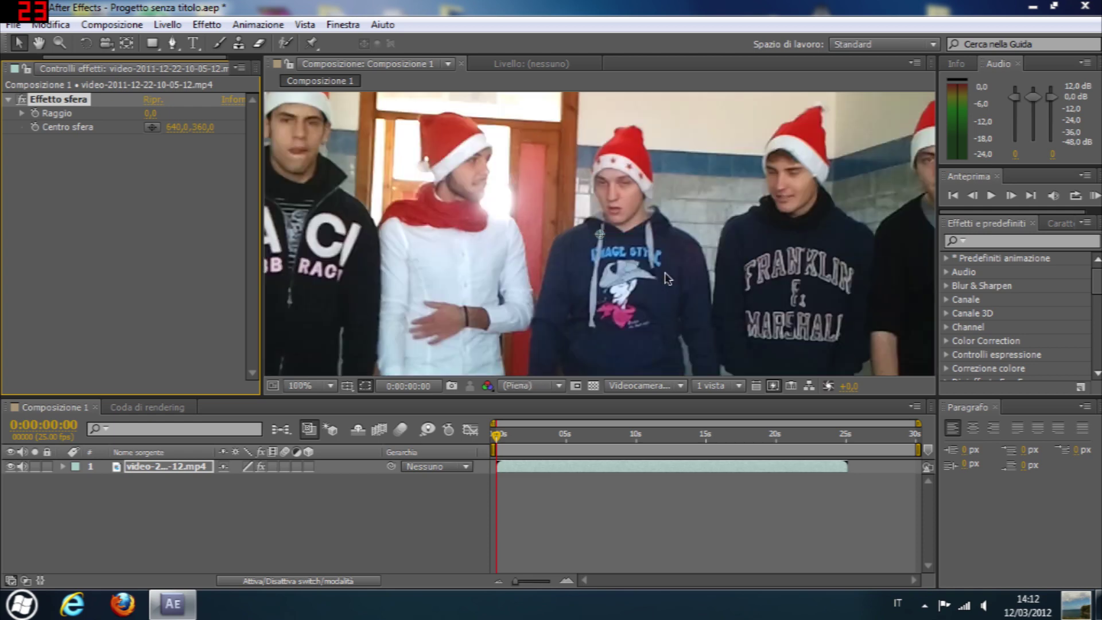
key("comma")
key("period")
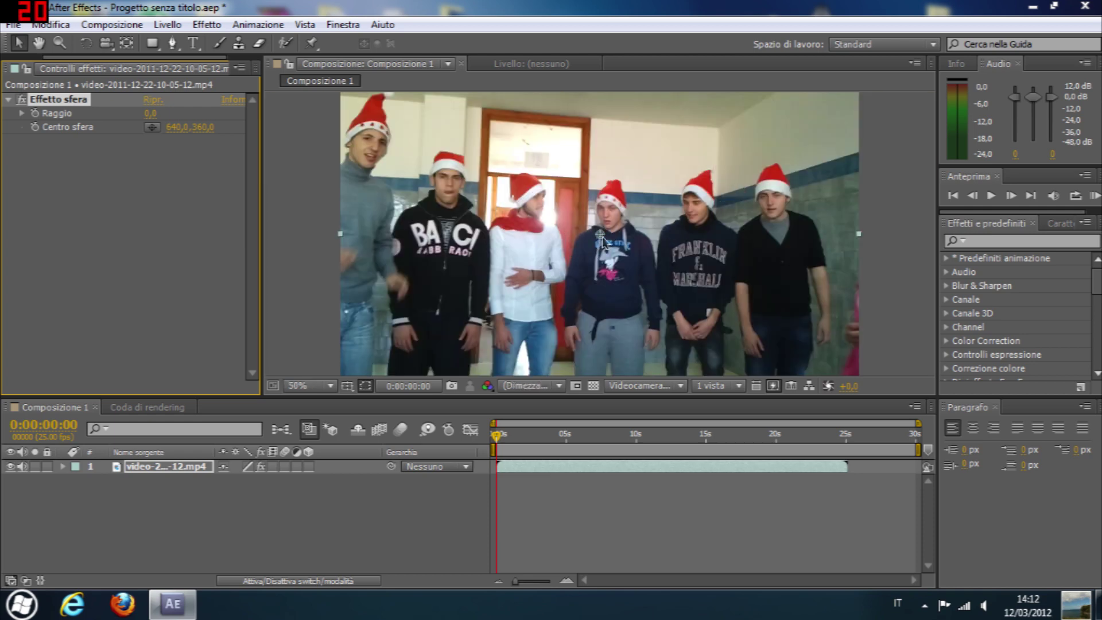
left_click(22, 114)
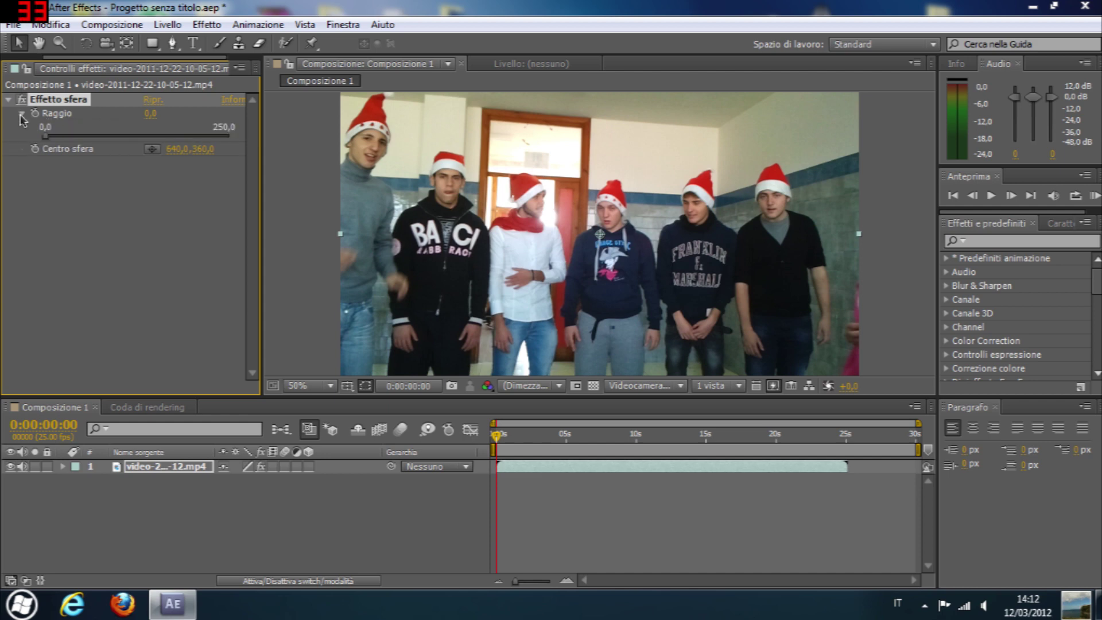
left_click_drag(46, 138, 123, 147)
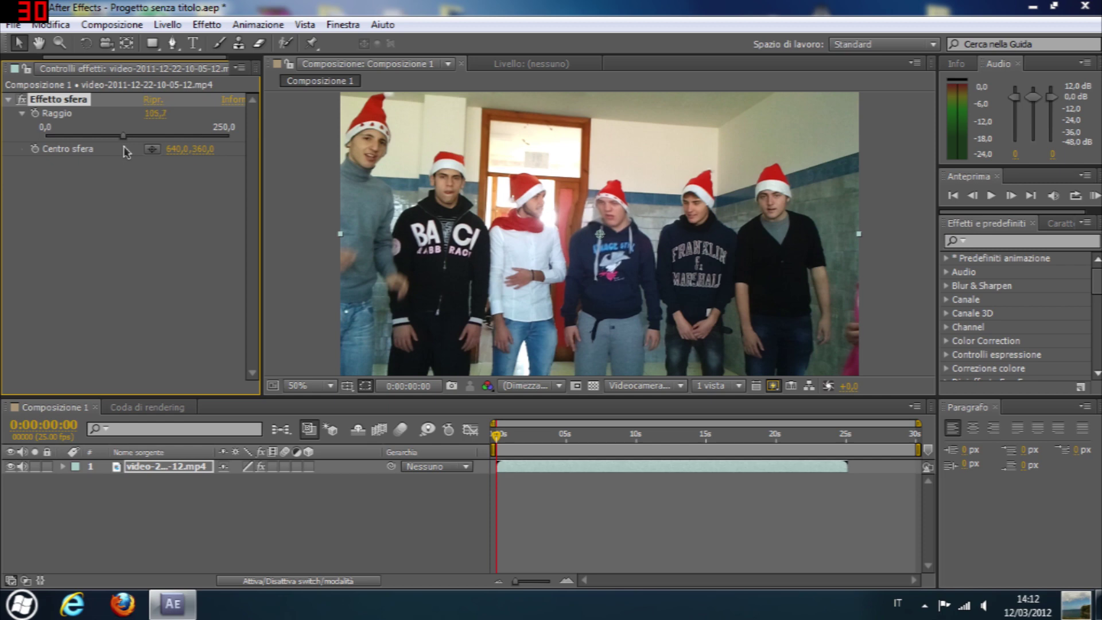
mouse_move(125, 153)
left_mouse_down()
mouse_move(170, 160)
mouse_move(236, 149)
left_mouse_up()
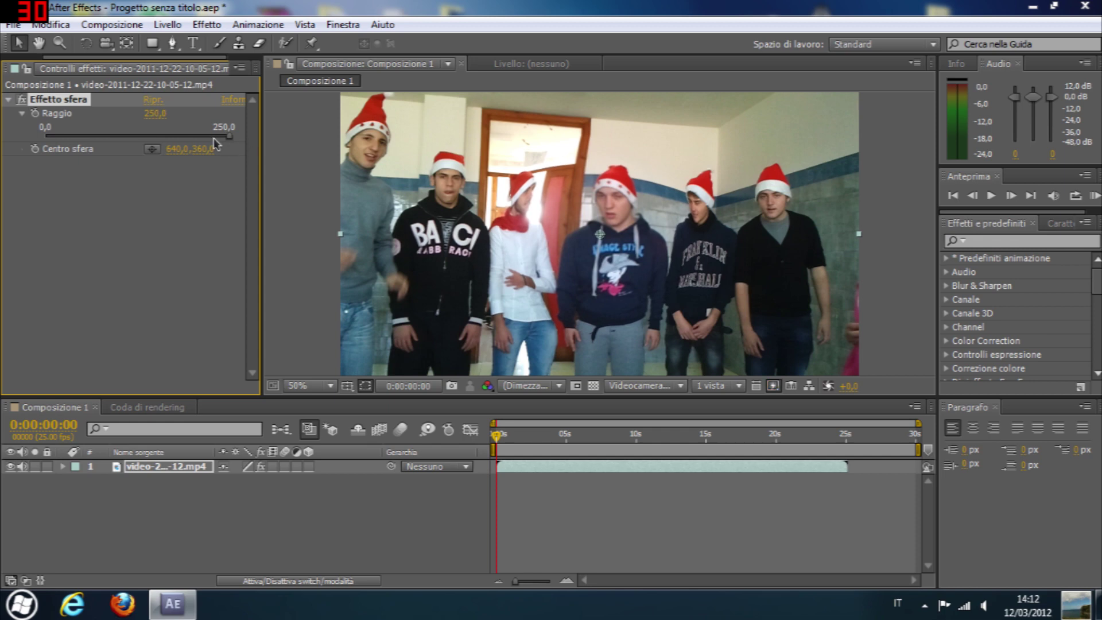
left_click_drag(155, 113, 225, 113)
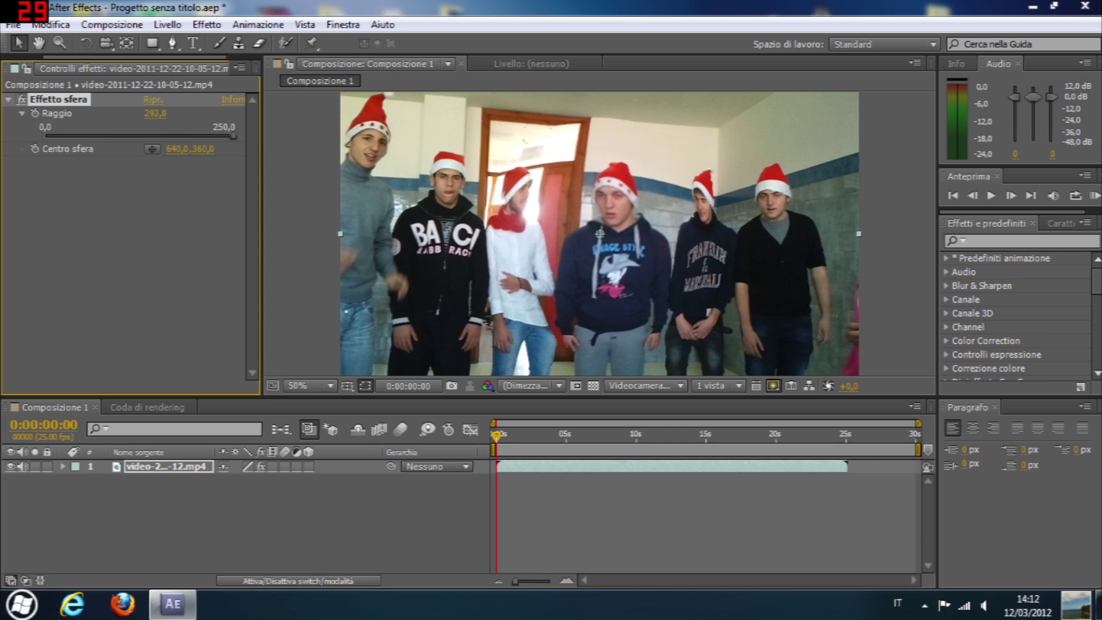
mouse_move(155, 113)
left_mouse_down()
mouse_move(211, 113)
mouse_move(6, 113)
left_mouse_up()
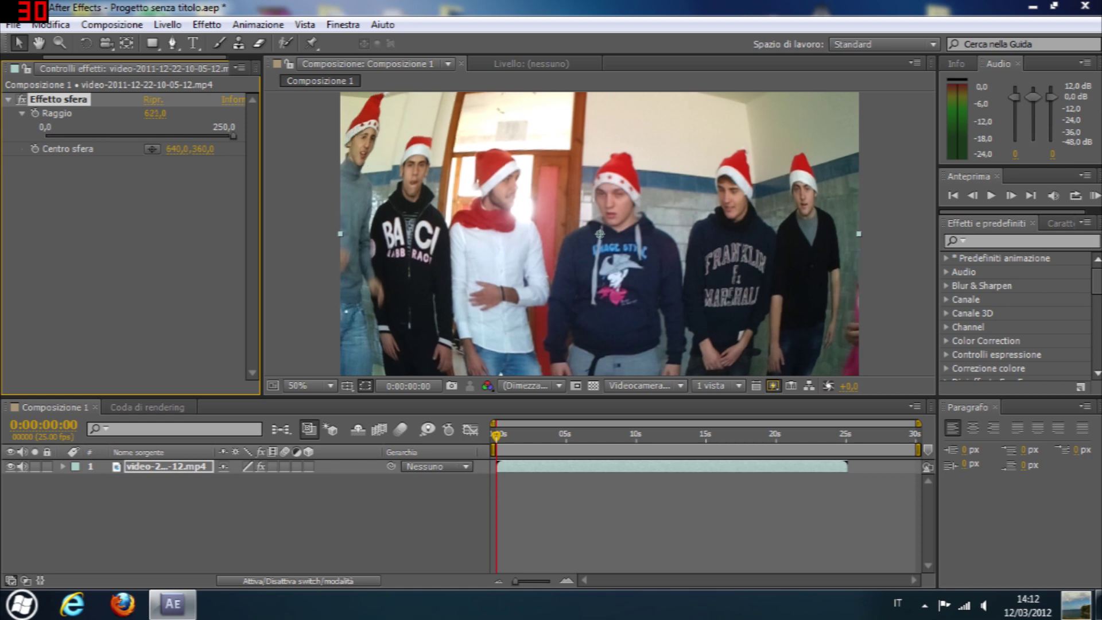
left_click_drag(155, 113, 6, 113)
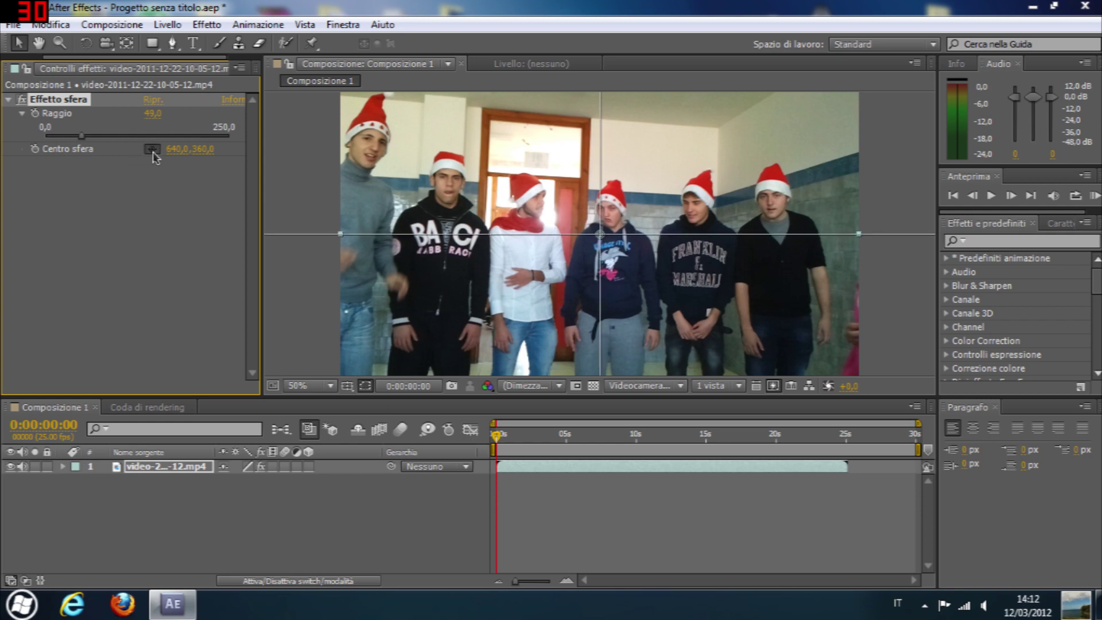
- Move the sphere centre to 284,0,220,0 and enlarge Raggio to about 203
mouse_move(600, 234)
left_mouse_down()
mouse_move(451, 178)
mouse_move(542, 152)
mouse_move(388, 174)
left_mouse_up()
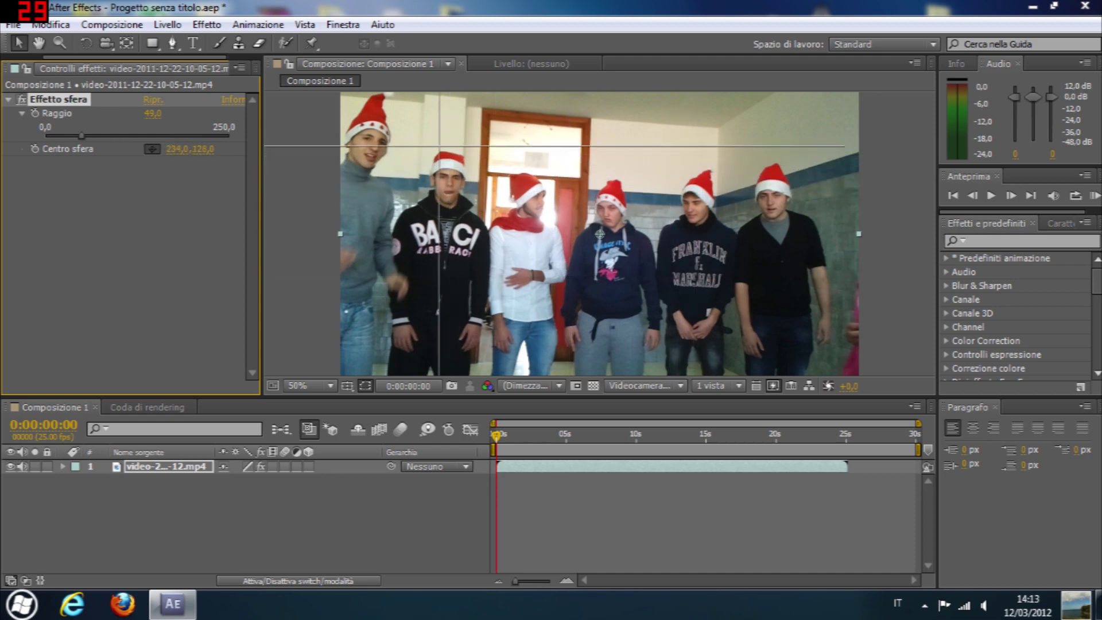
left_click_drag(388, 173, 457, 178)
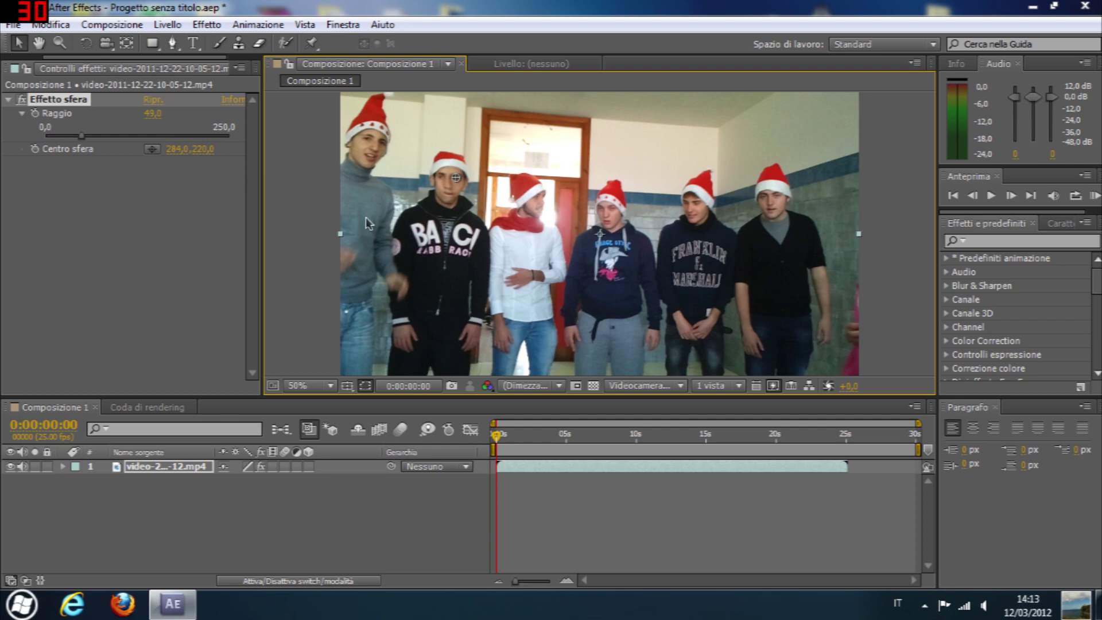
mouse_move(82, 136)
left_mouse_down()
mouse_move(195, 136)
mouse_move(190, 113)
mouse_move(319, 113)
mouse_move(2, 88)
left_mouse_up()
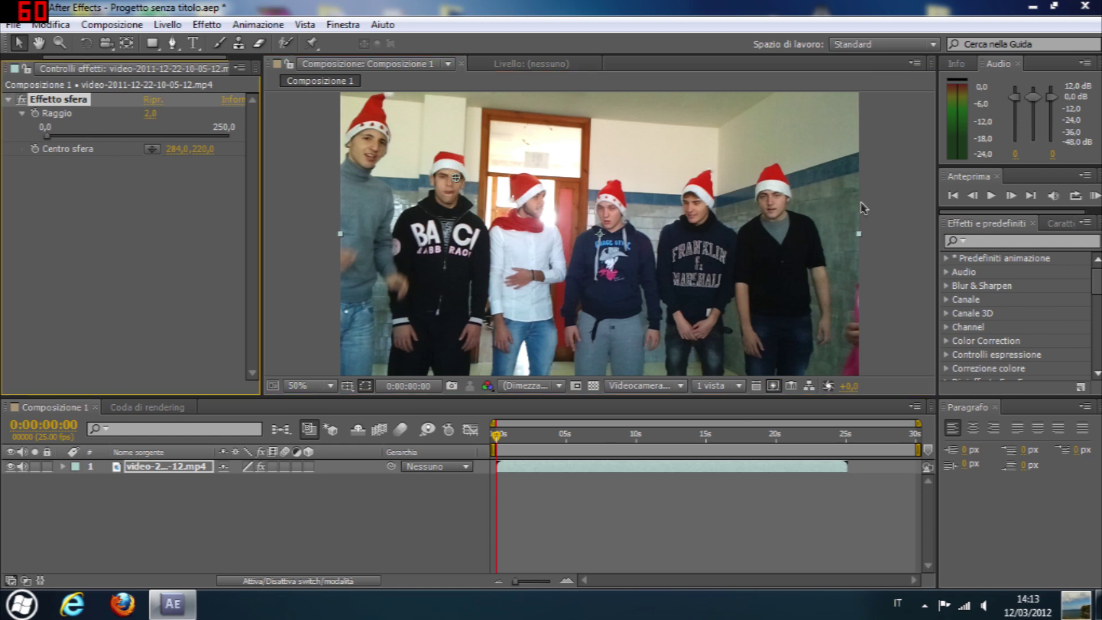
- Return Raggio to 0 with Ctrl+Z and collapse the Effetto sfera settings
left_click(23, 113)
left_click(23, 114)
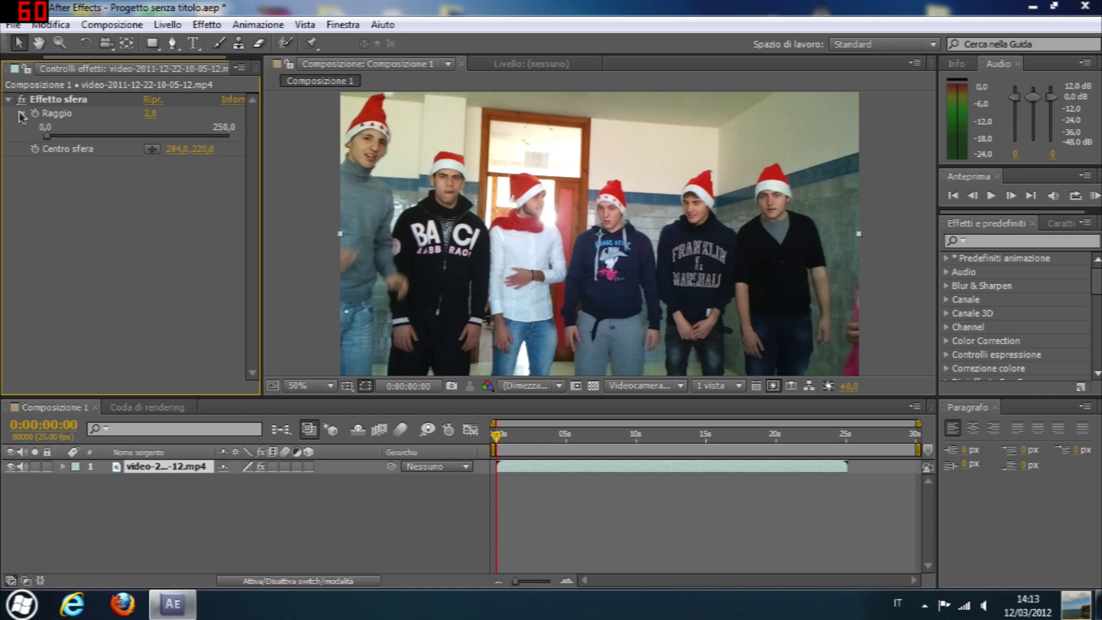
left_click(23, 115)
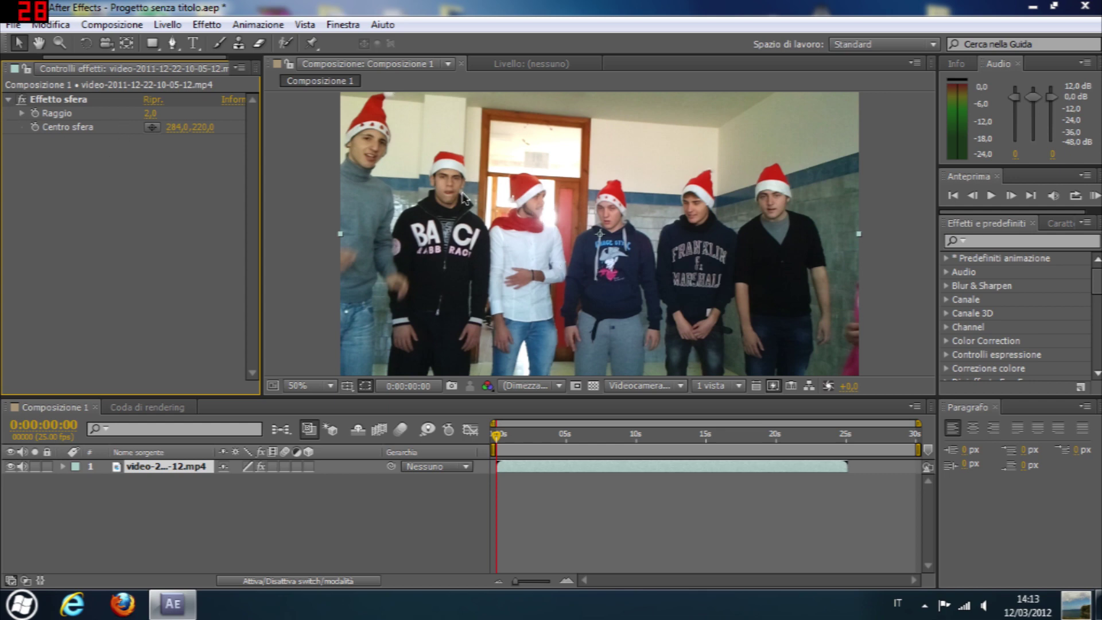
key("ctrl+z")
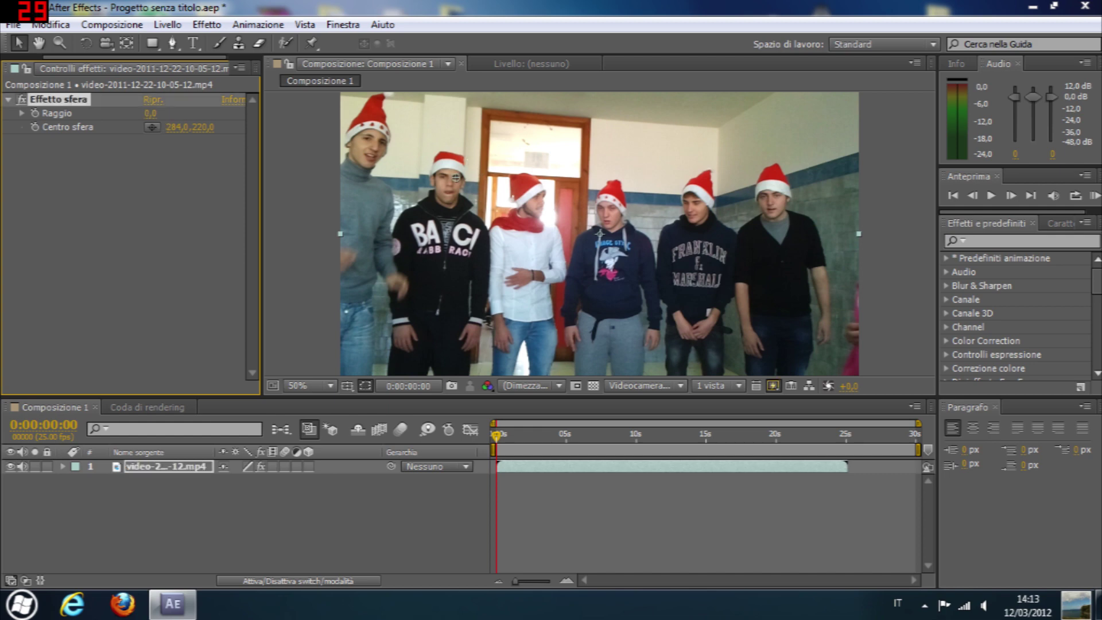
left_click(9, 101)
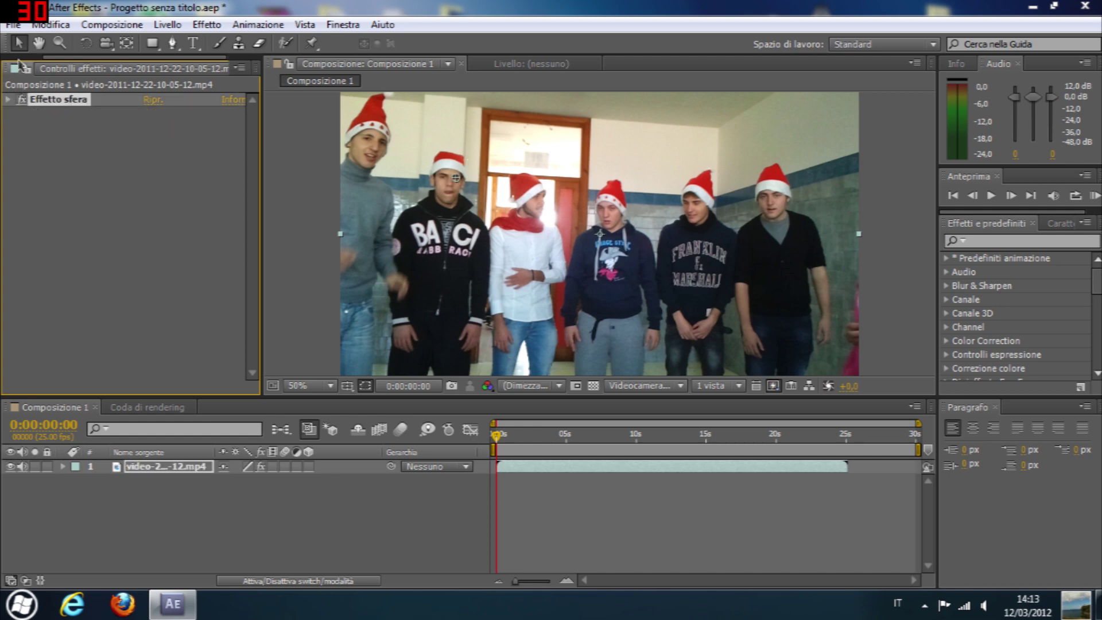
- Apply Distorsione > Alterazione to the clip, arching it with the default Arco style
left_click(207, 25)
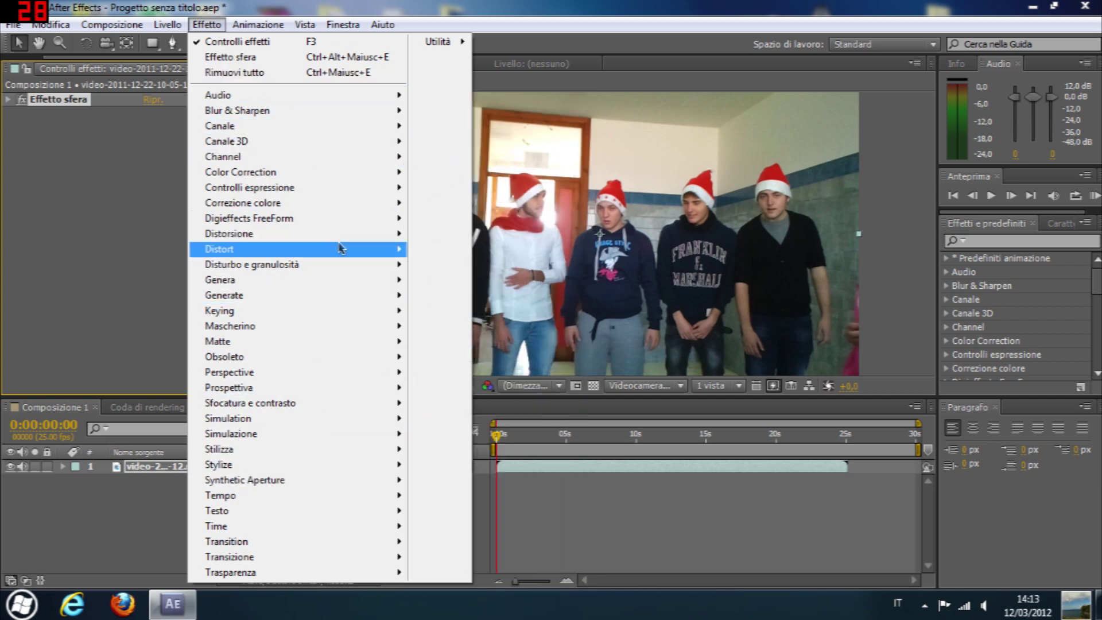
mouse_move(281, 310)
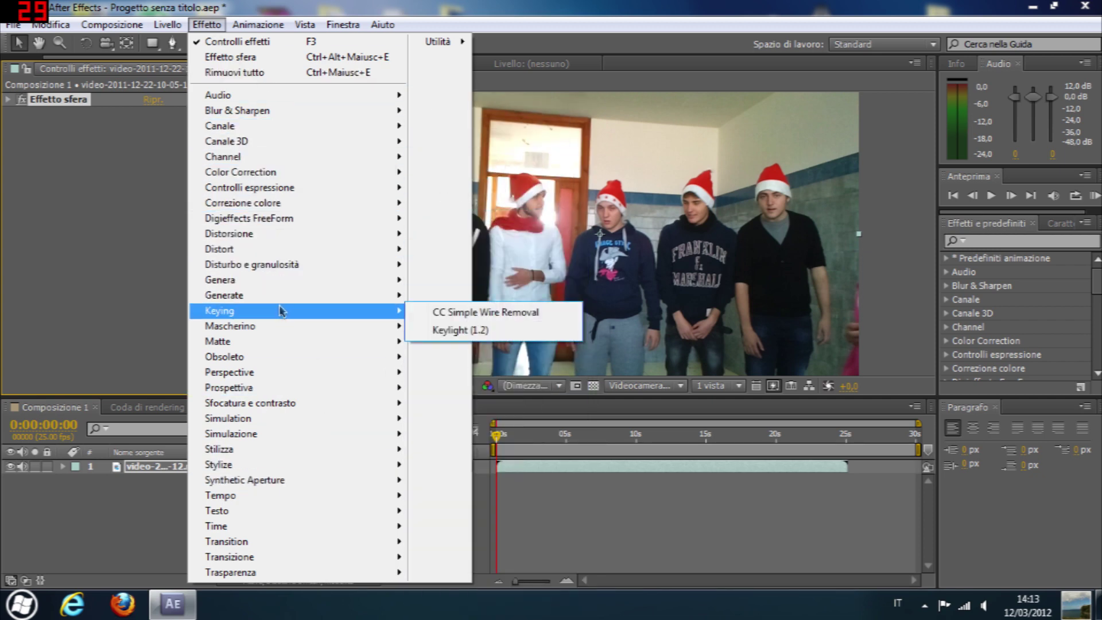
mouse_move(291, 328)
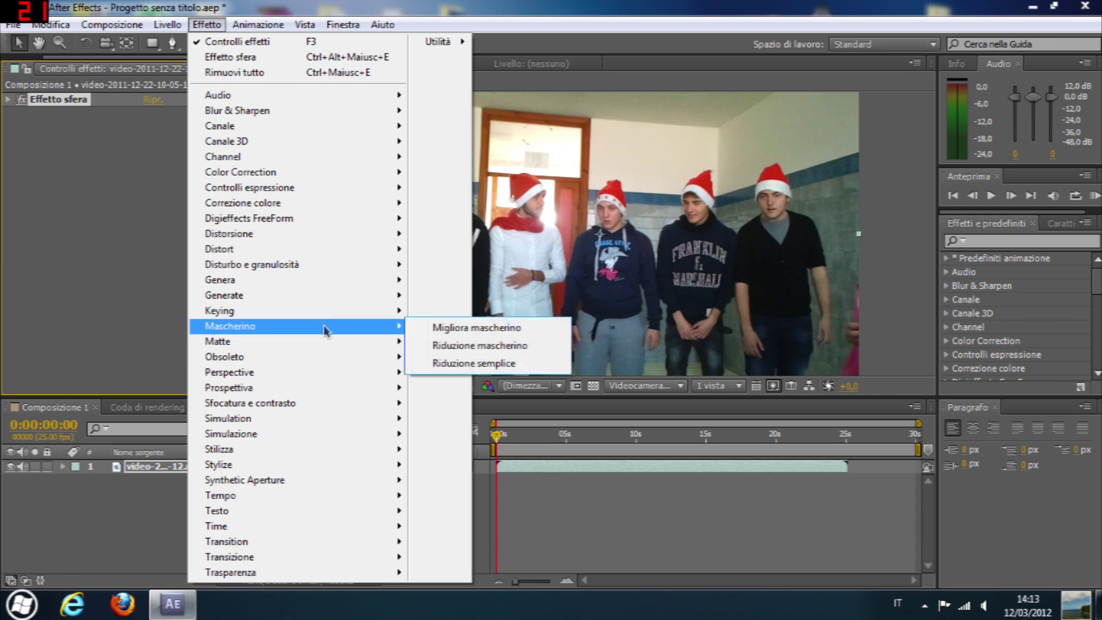
mouse_move(331, 301)
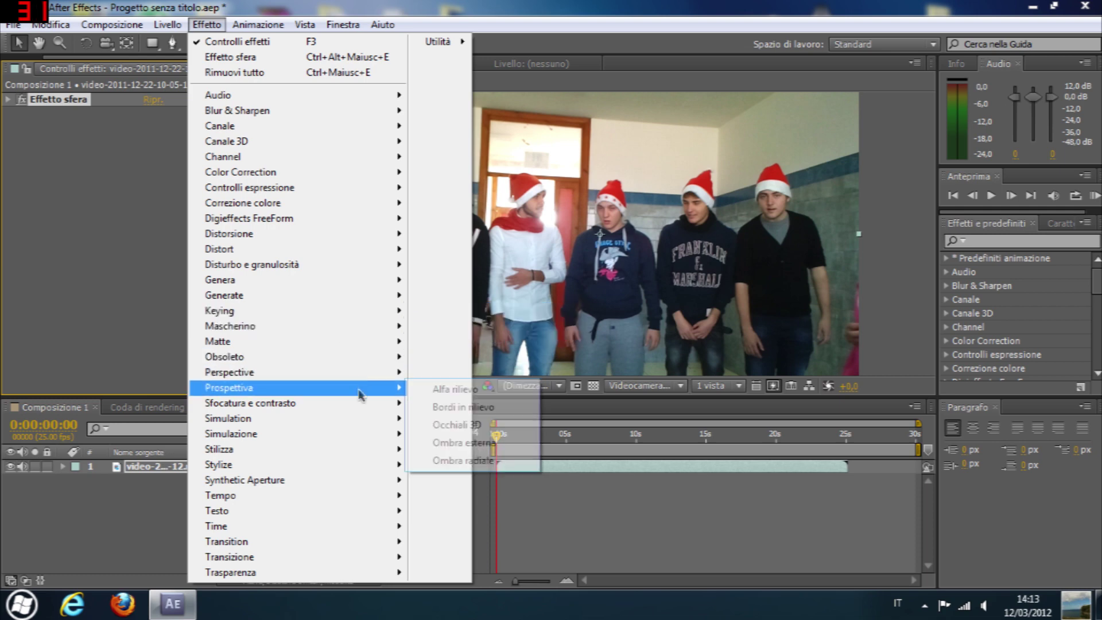
mouse_move(355, 347)
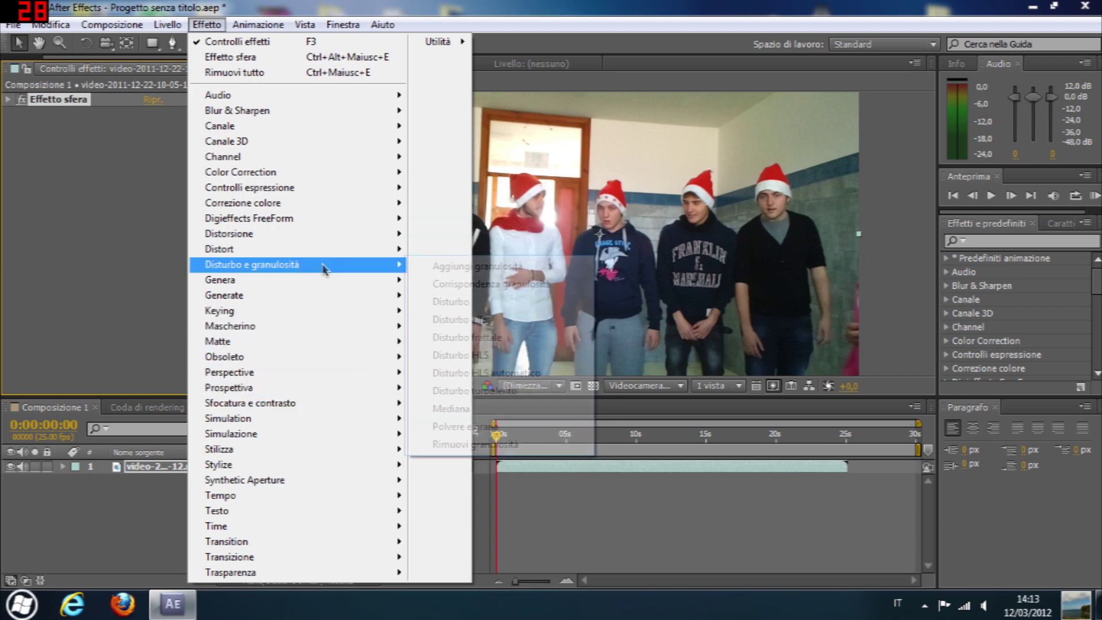
mouse_move(298, 172)
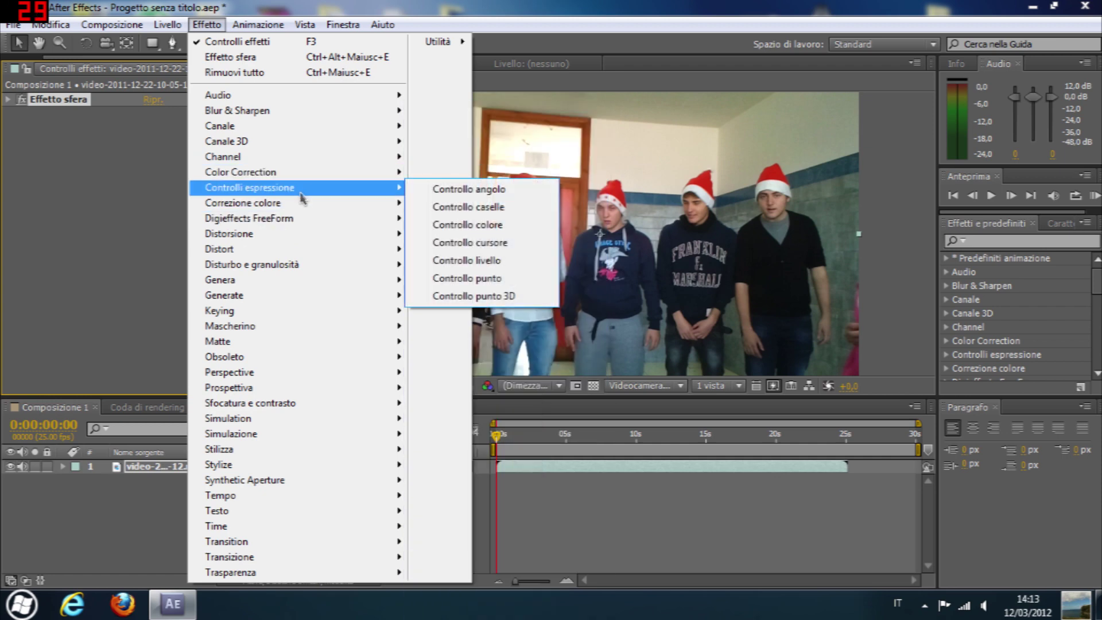
mouse_move(315, 233)
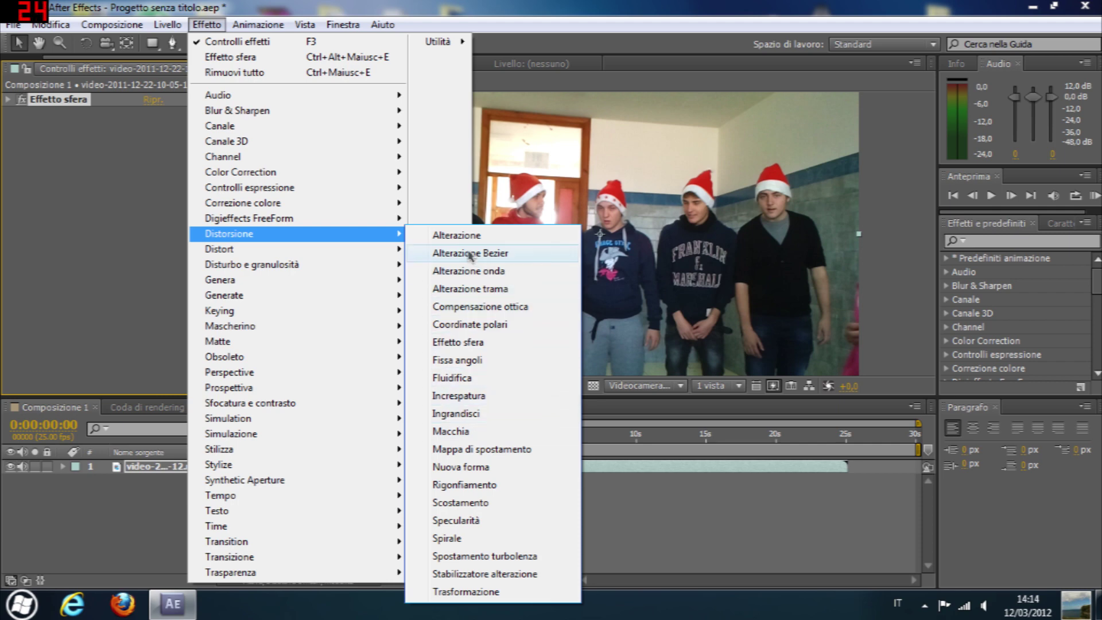
left_click(456, 235)
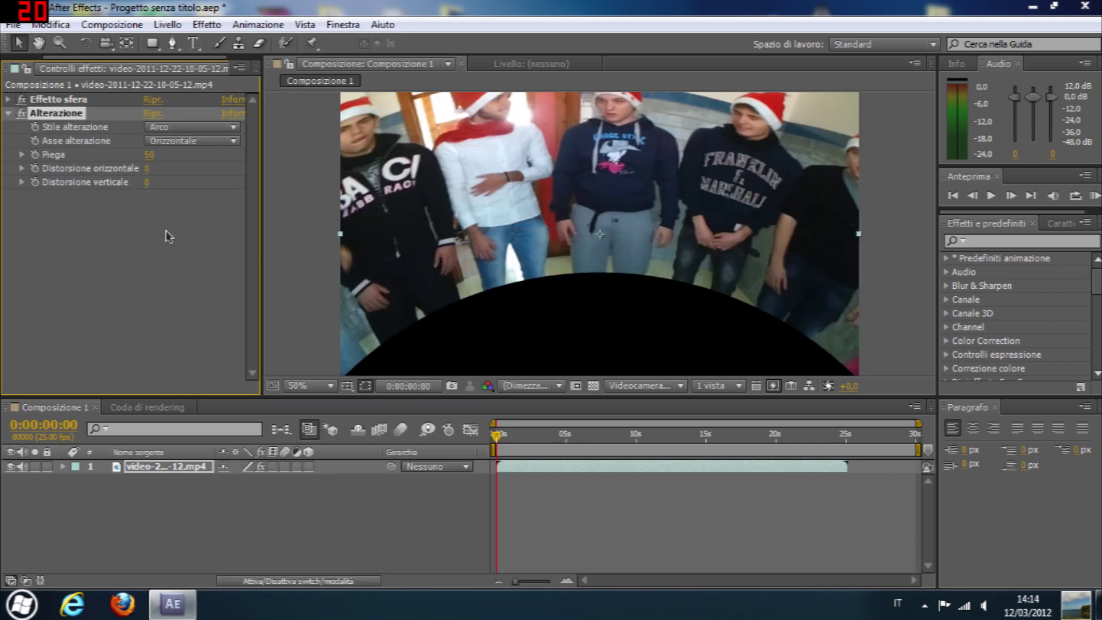
- Change Alterazione's Stile alterazione from Arco to Onda for a horizontal wave
left_click(8, 99)
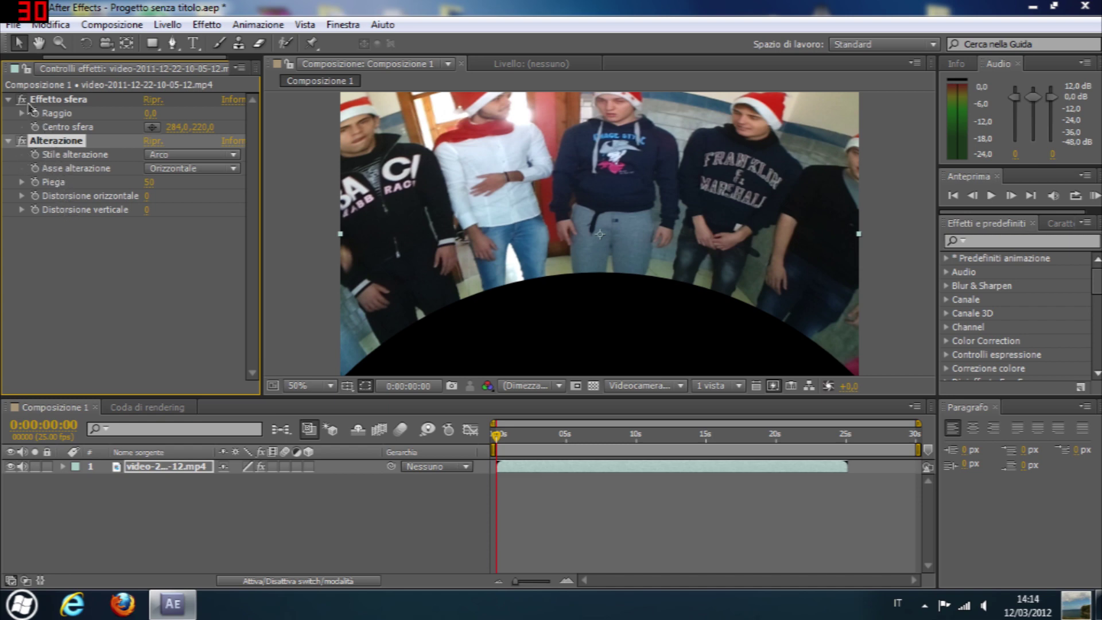
left_click(8, 100)
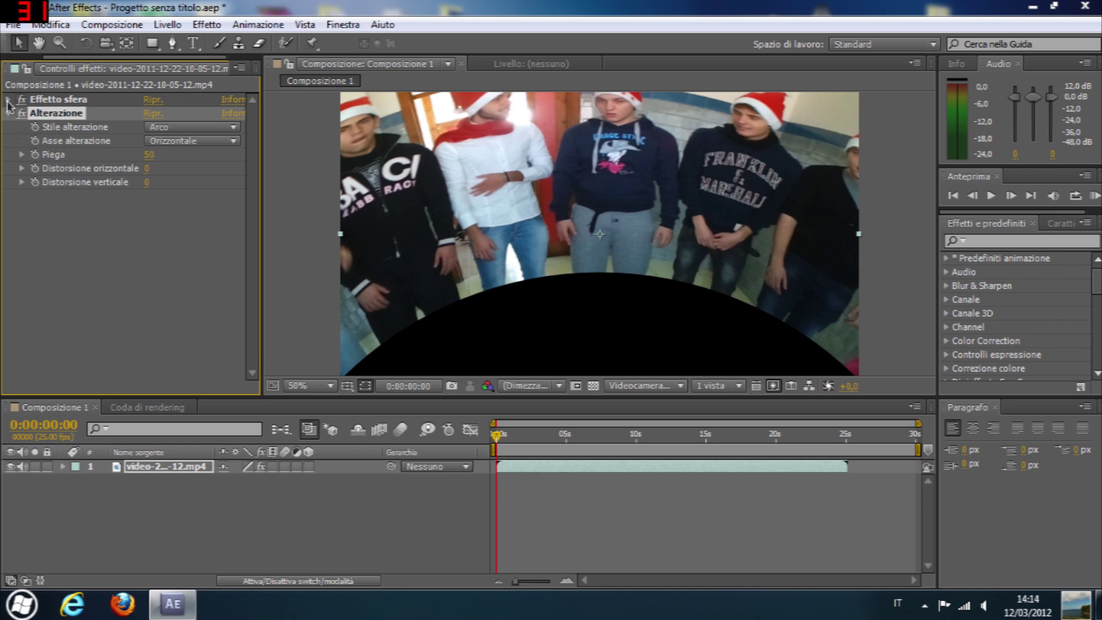
left_click(31, 167)
left_click(22, 181)
left_click(22, 182)
left_click(22, 182)
left_click(21, 183)
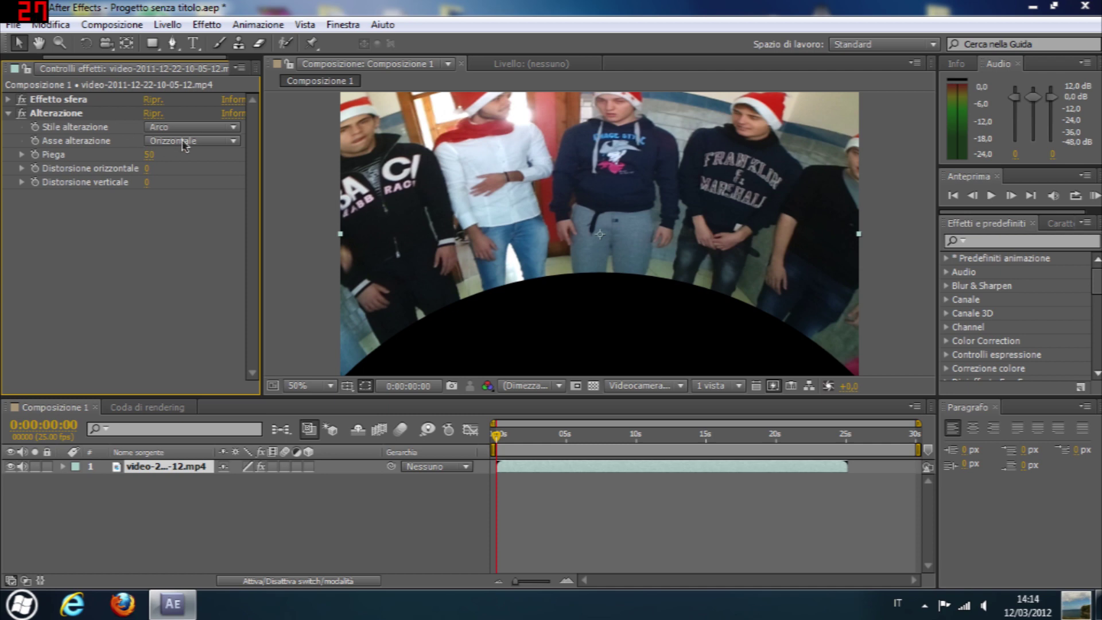
left_click(233, 128)
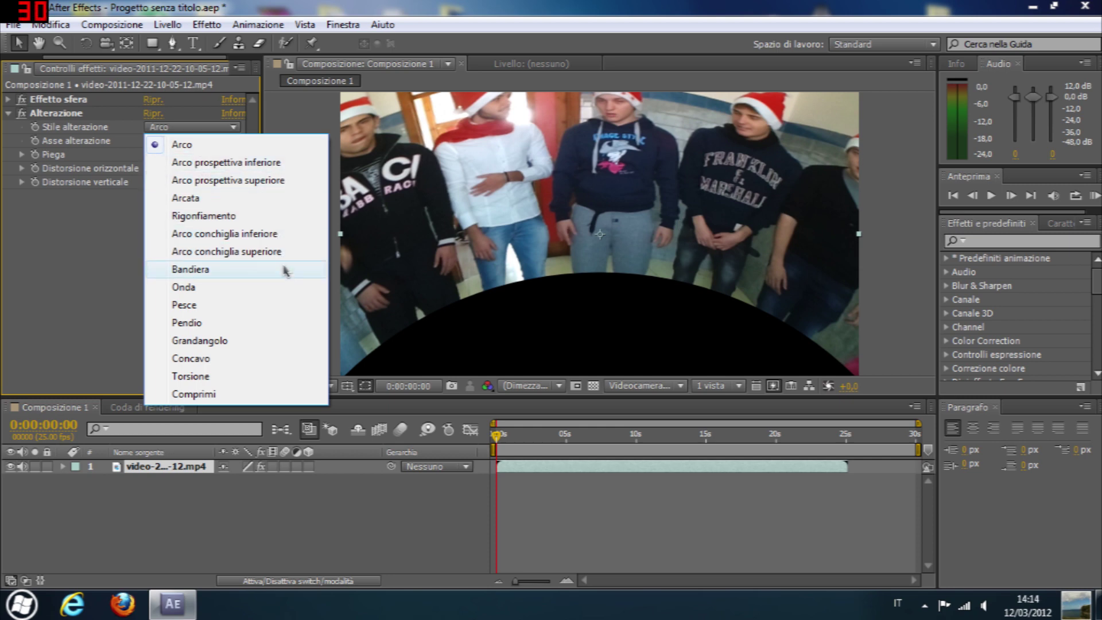
left_click(288, 294)
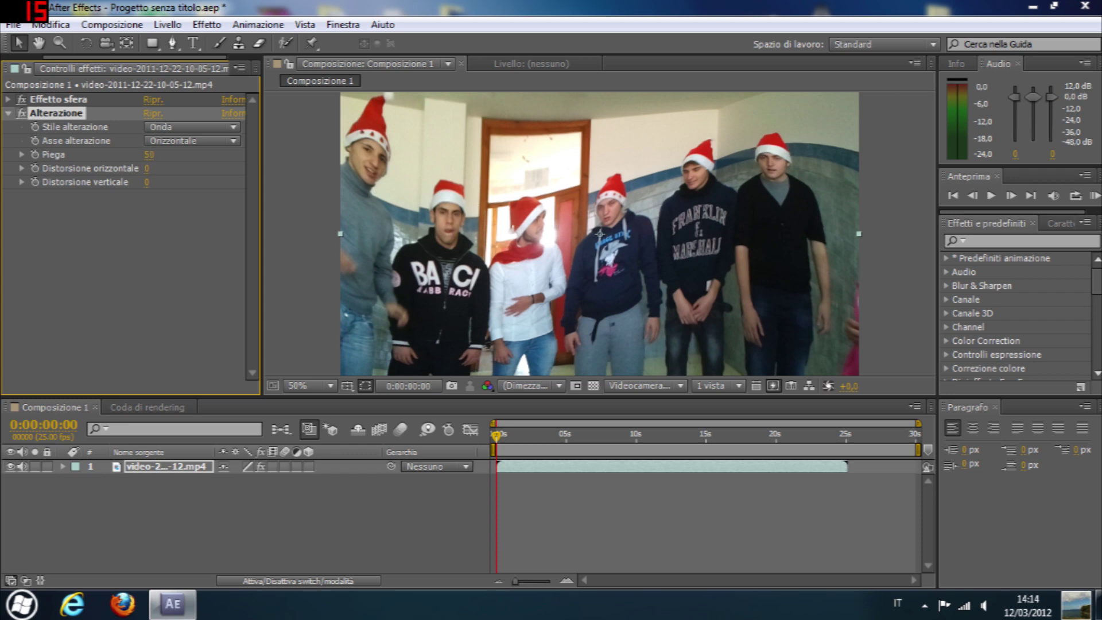
- Test stronger Piega values, return Piega to 0, and set Distorsione verticale to -1
mouse_move(149, 155)
left_mouse_down()
mouse_move(168, 155)
mouse_move(78, 154)
mouse_move(127, 155)
left_mouse_up()
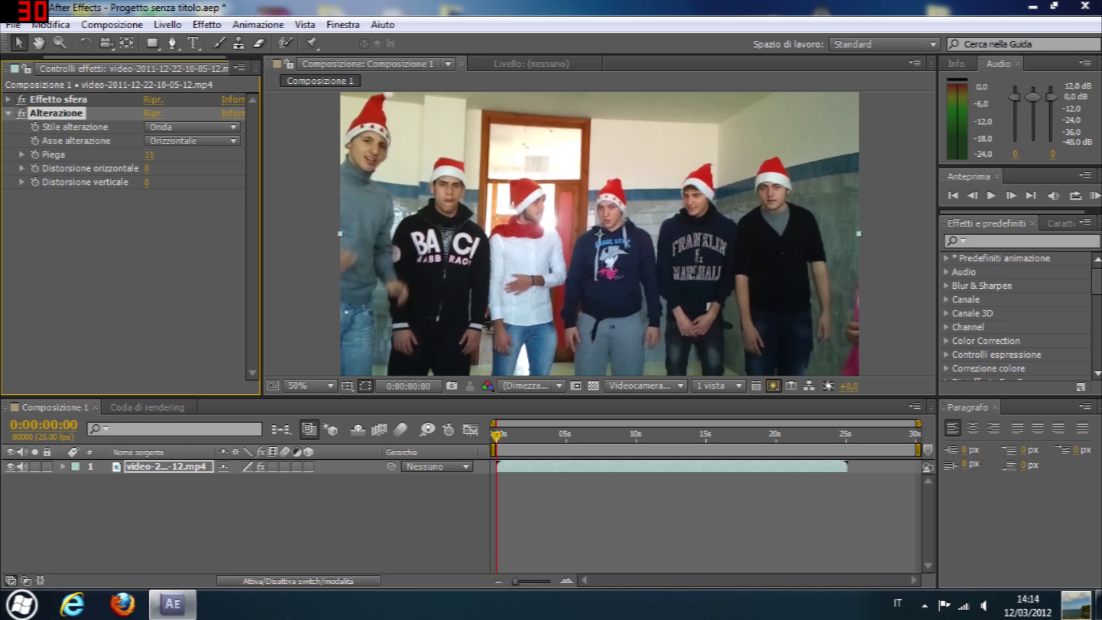
mouse_move(126, 154)
left_mouse_down()
mouse_move(144, 154)
mouse_move(93, 154)
mouse_move(125, 154)
left_mouse_up()
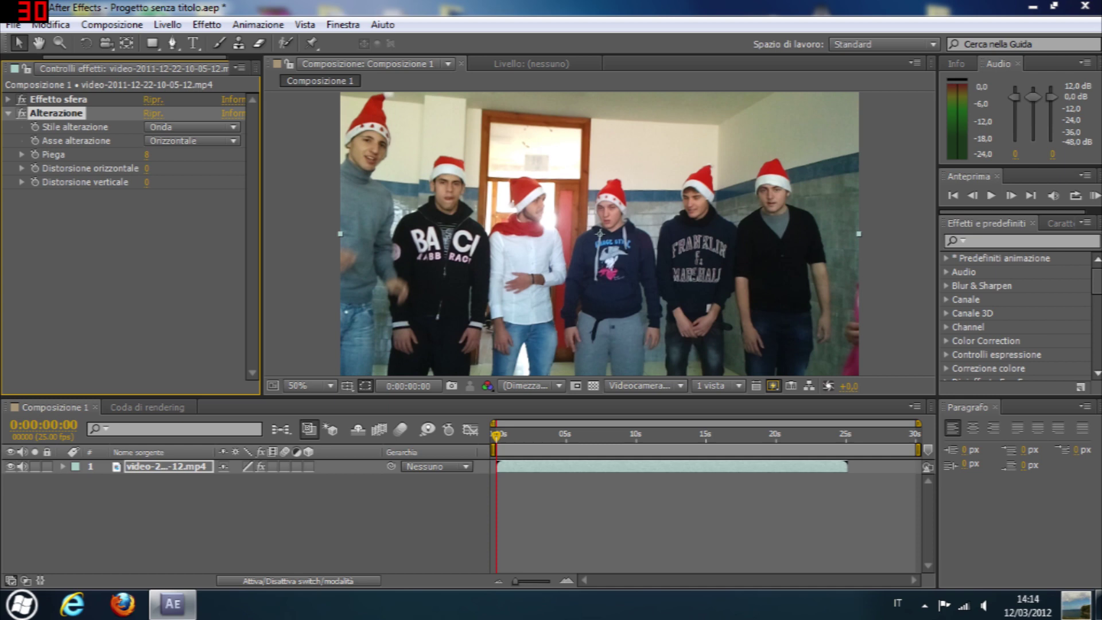
mouse_move(122, 155)
left_mouse_down()
mouse_move(199, 168)
mouse_move(148, 169)
left_mouse_up()
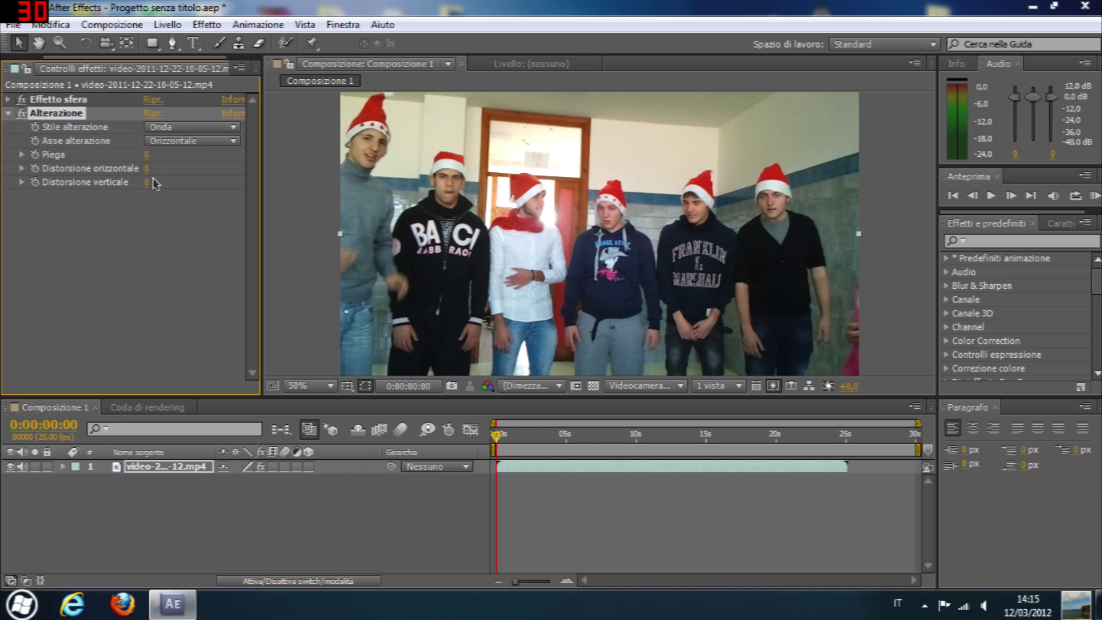
mouse_move(147, 182)
left_mouse_down()
mouse_move(202, 182)
mouse_move(95, 182)
left_mouse_up()
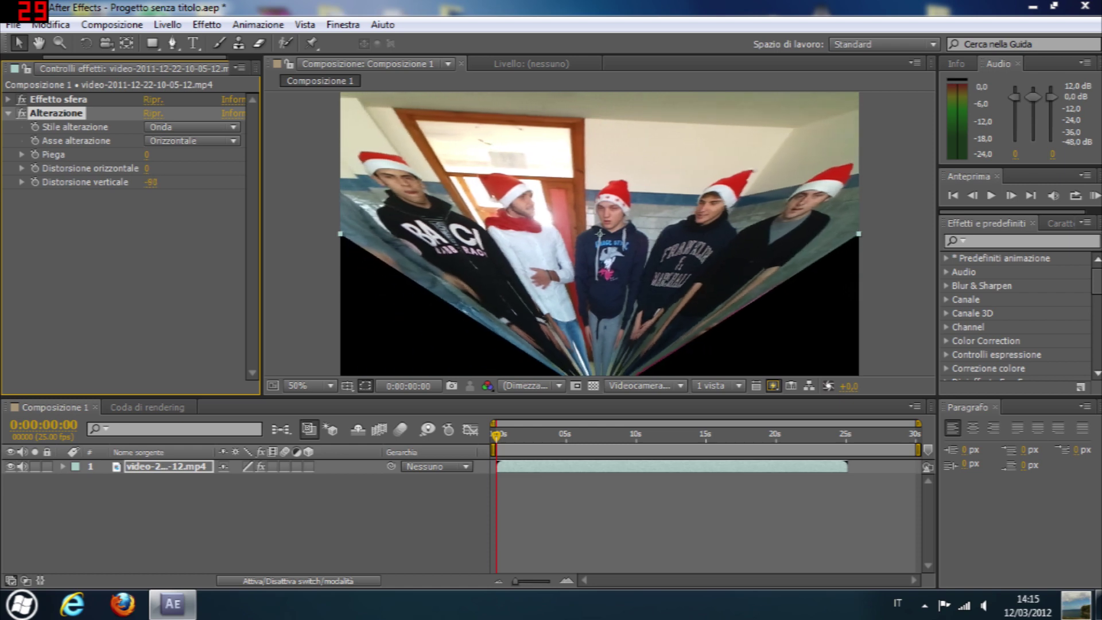
left_click_drag(94, 182, 144, 182)
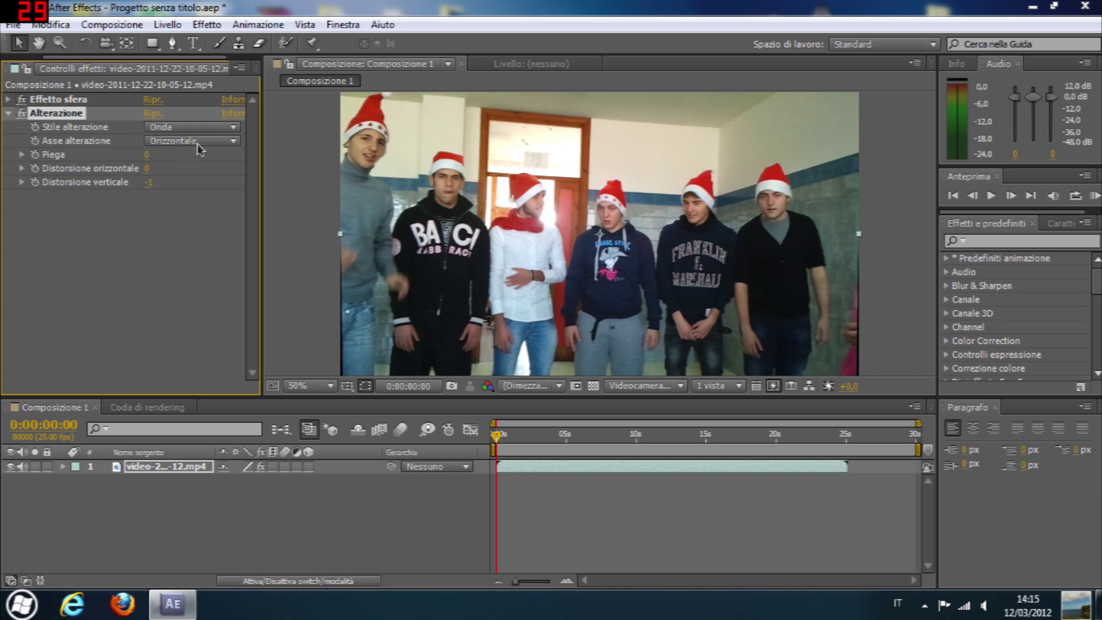
- Keep the Asse at Orizzontale and the Stile alterazione at Onda
left_click(218, 142)
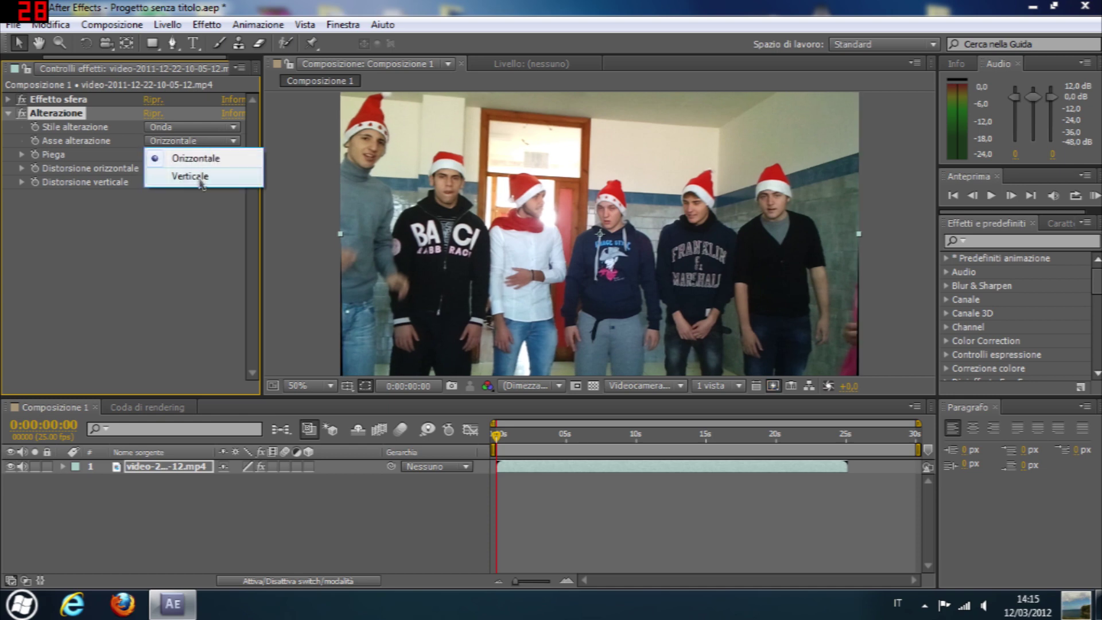
left_click(195, 158)
left_click(192, 127)
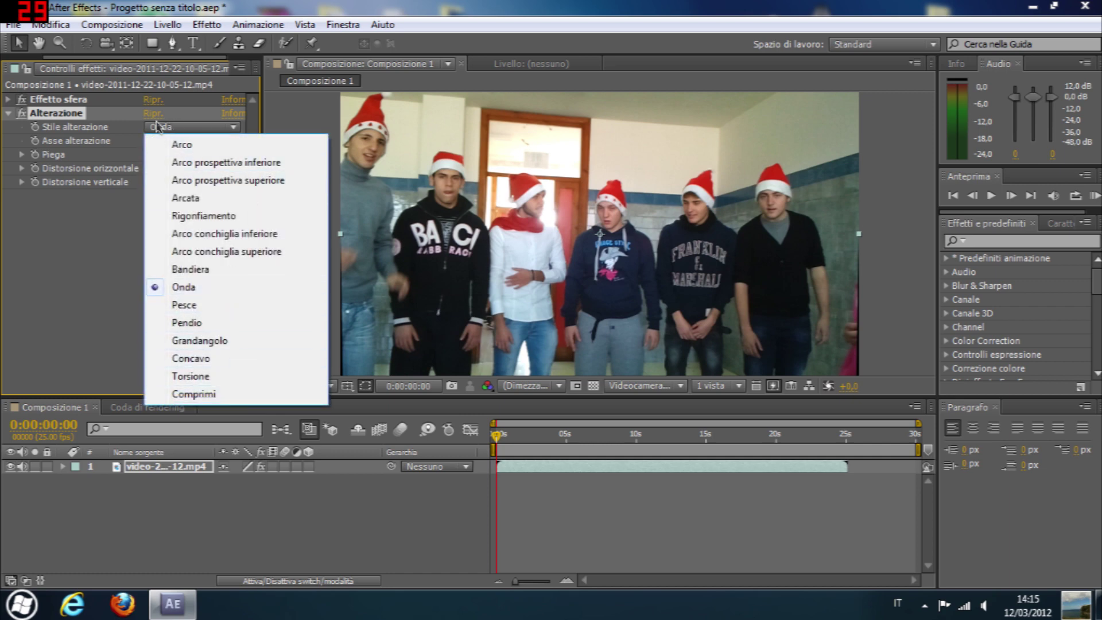
left_click(95, 238)
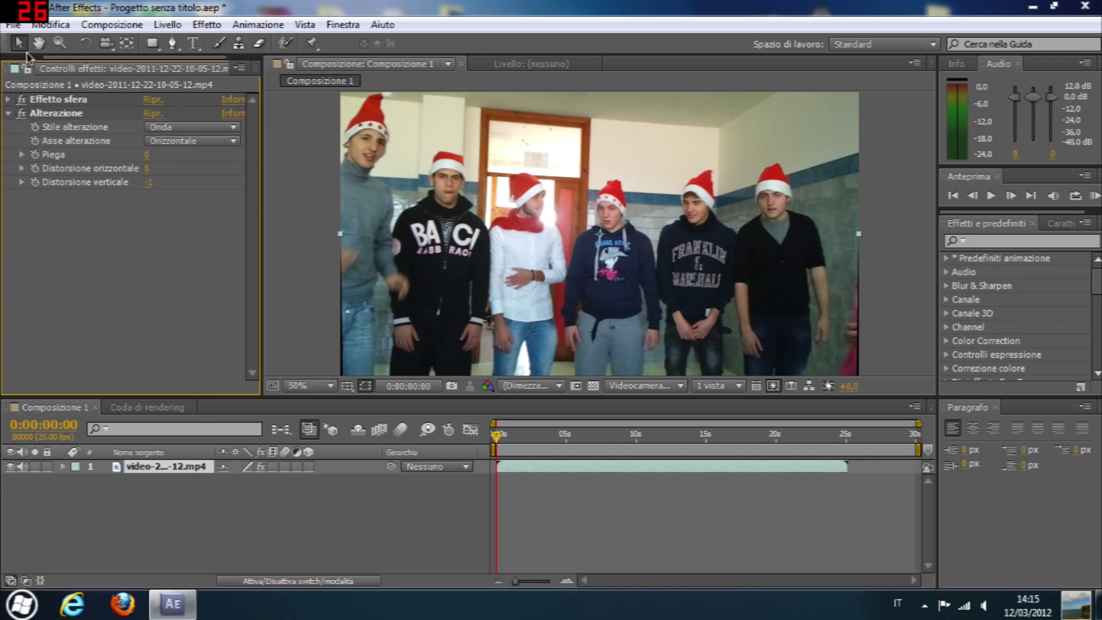
left_click(213, 27)
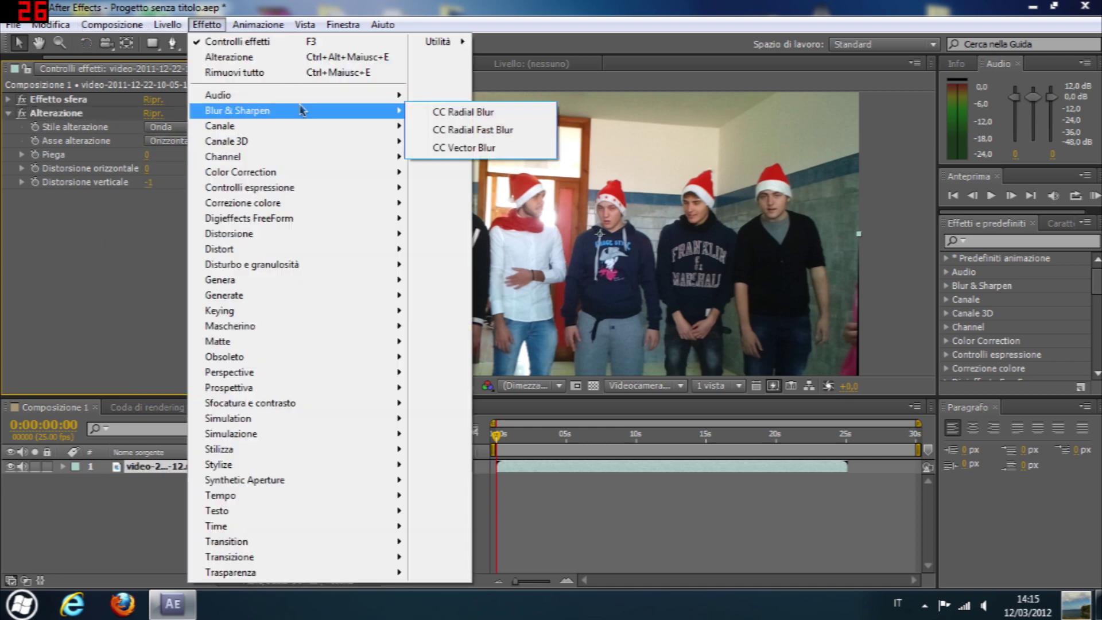
- Apply Color Correction > CC Color Offset to the clip, with default 0° phases and Solarize overflow
mouse_move(352, 294)
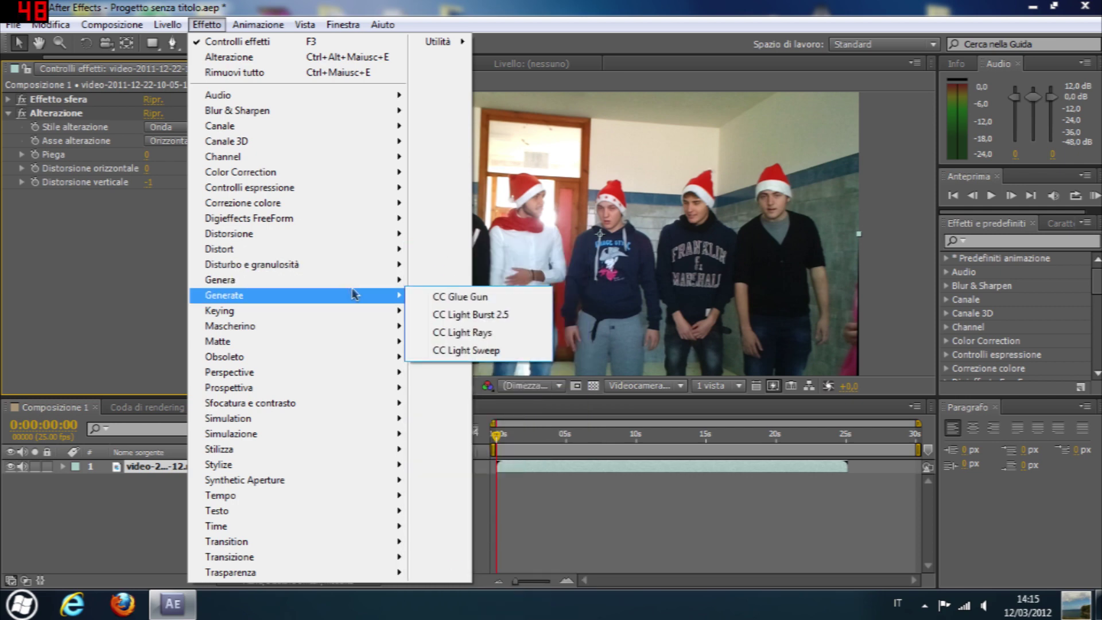
mouse_move(347, 240)
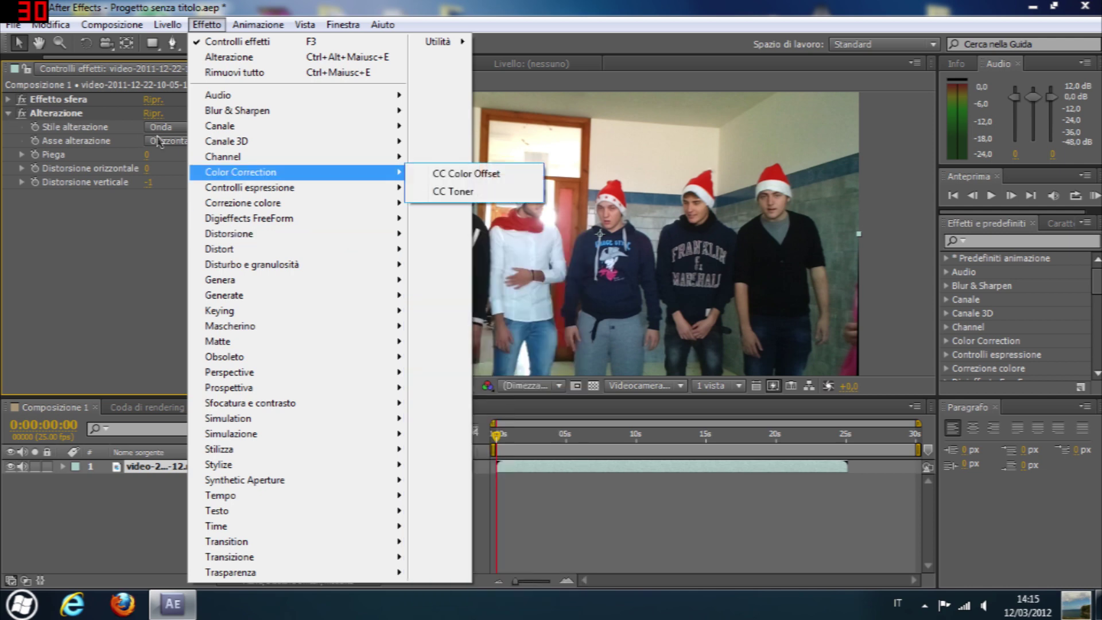
mouse_move(229, 156)
mouse_move(304, 206)
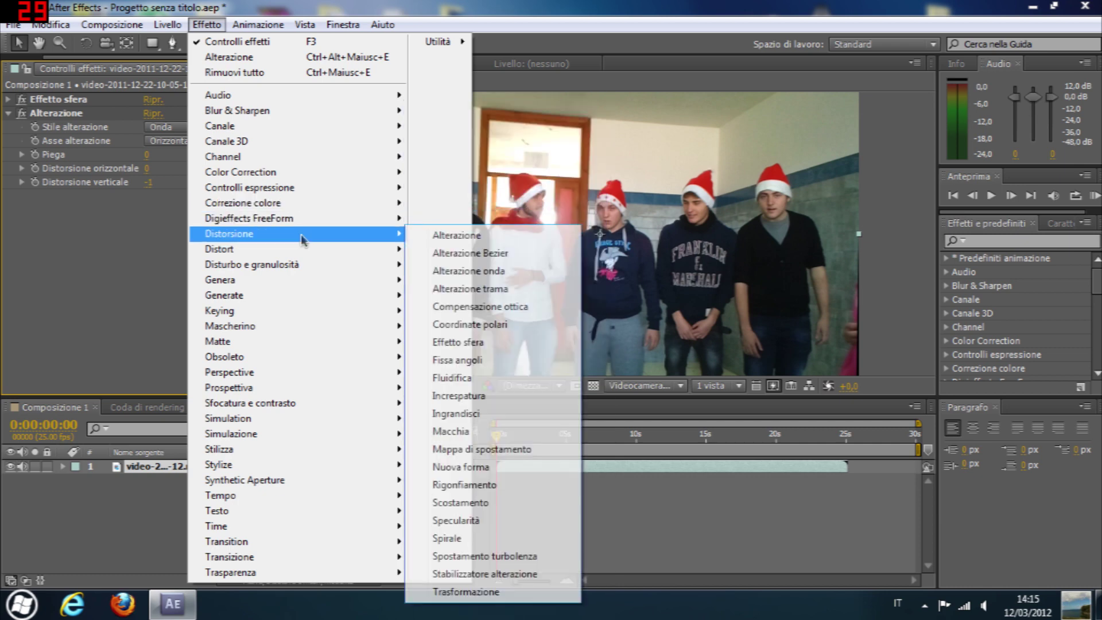
mouse_move(335, 264)
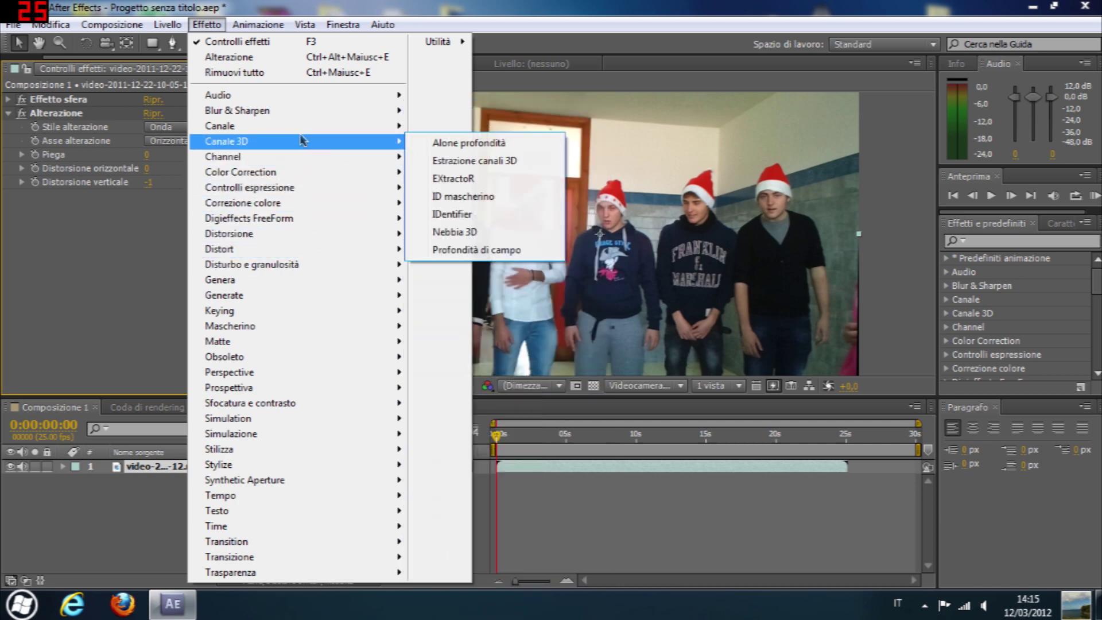
mouse_move(346, 346)
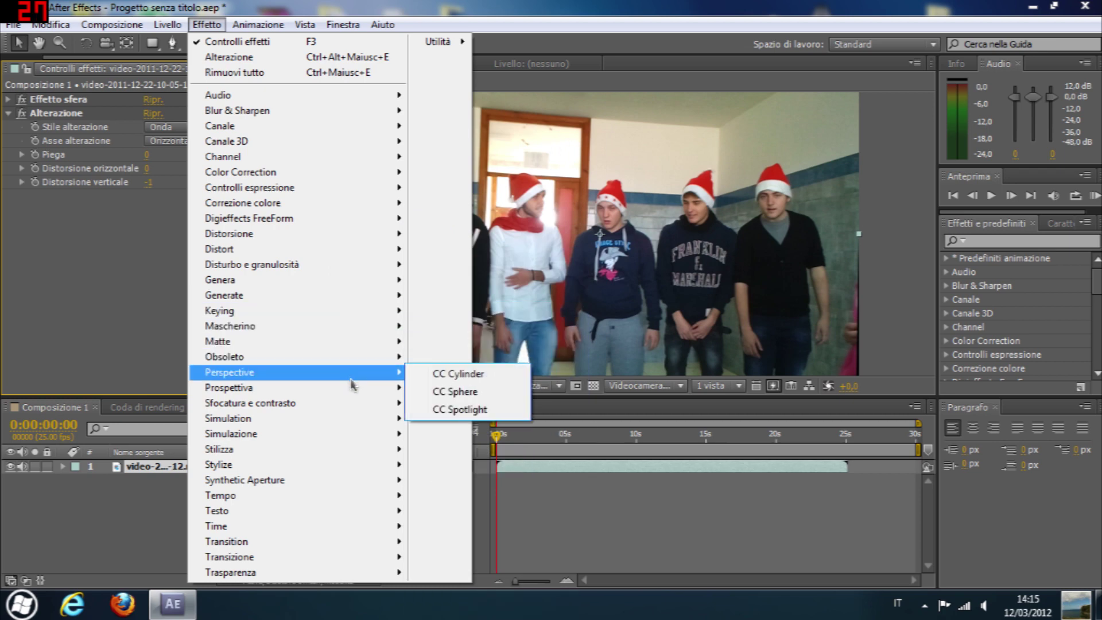
mouse_move(354, 391)
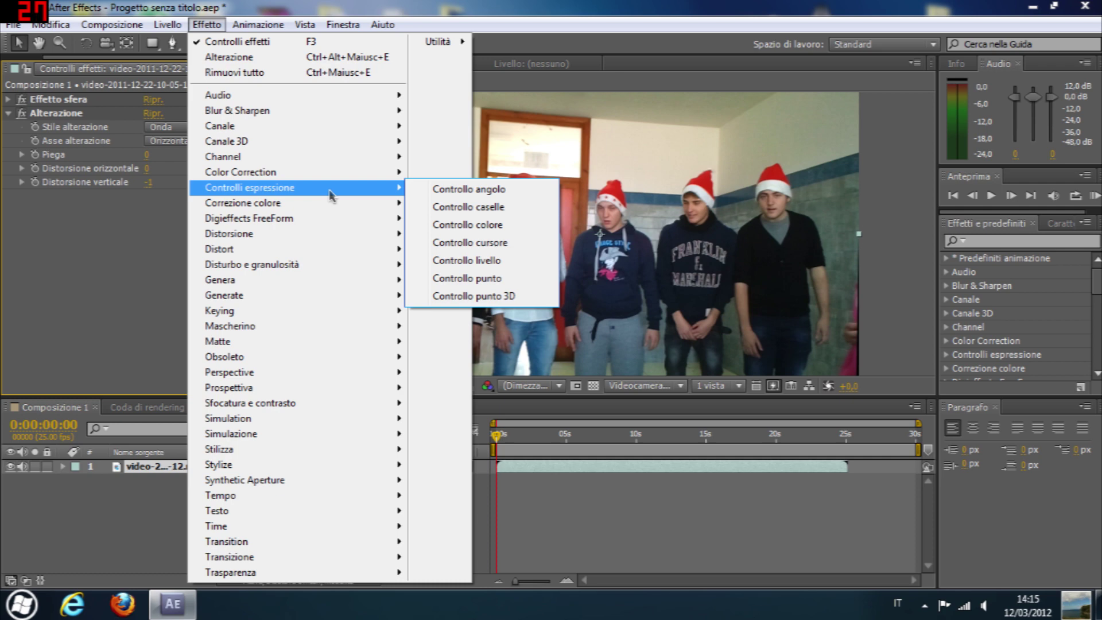
mouse_move(276, 172)
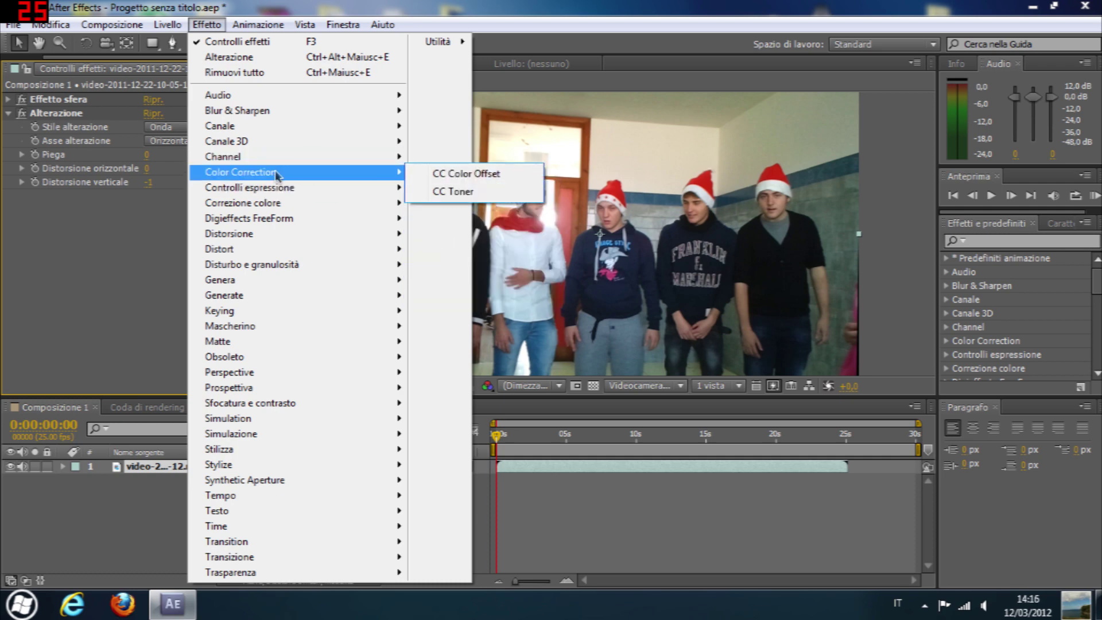
left_click(495, 174)
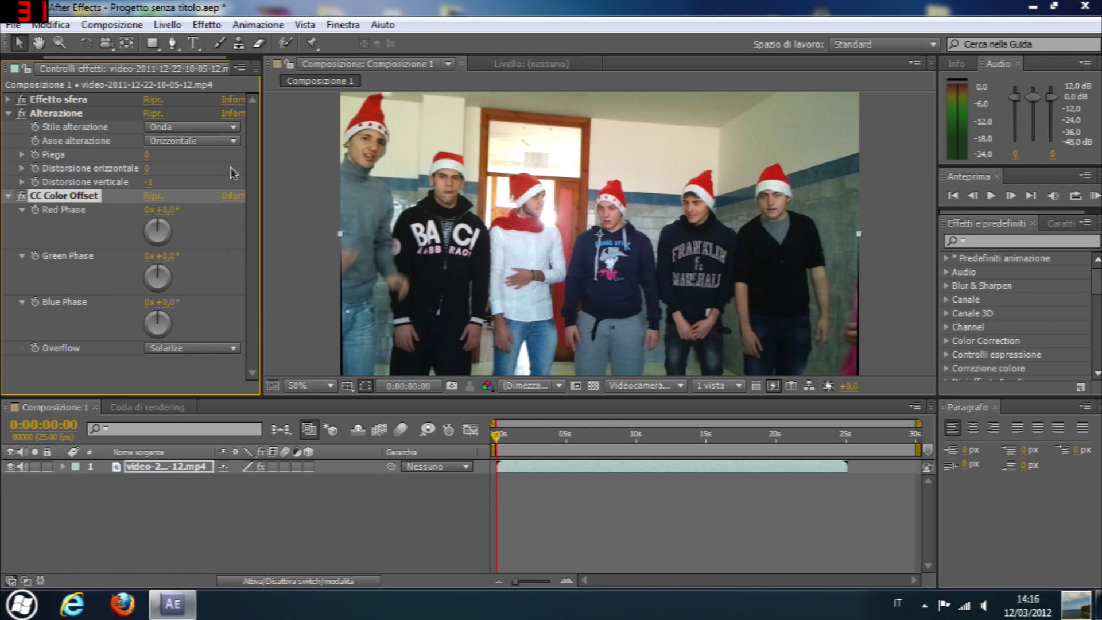
- Check CC Color Offset's Overflow options and leave it on Solarize
left_click(170, 349)
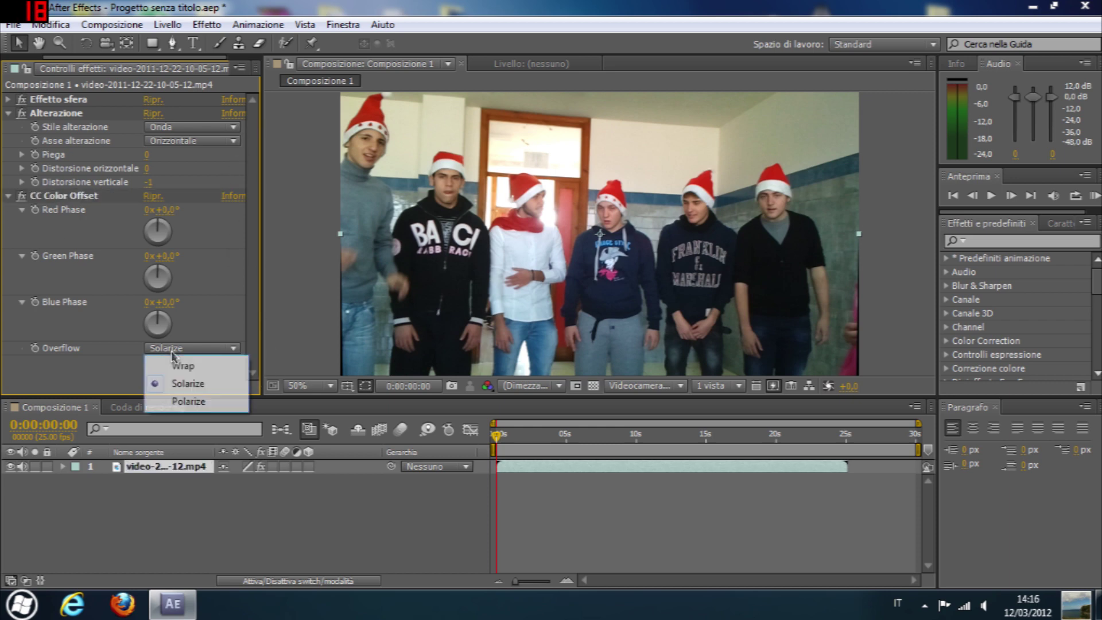
left_click(43, 357)
left_click(156, 351)
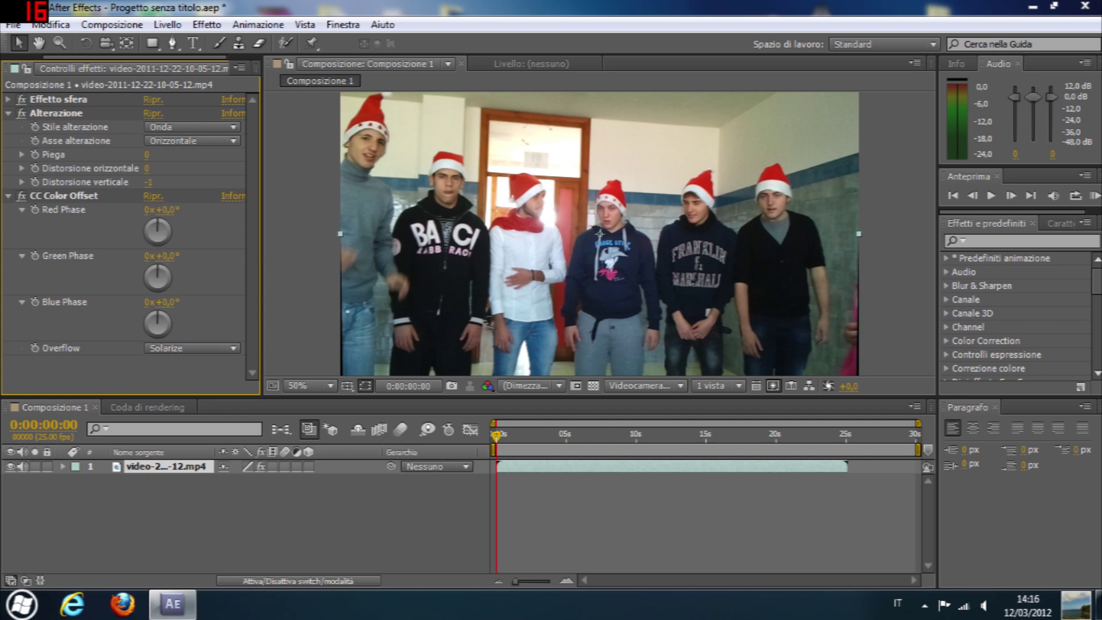
- Turn Red, Green and Blue Phase to +35°, +51° and +78°, then reset them to zero
left_click_drag(159, 230, 165, 230)
left_click_drag(159, 277, 169, 274)
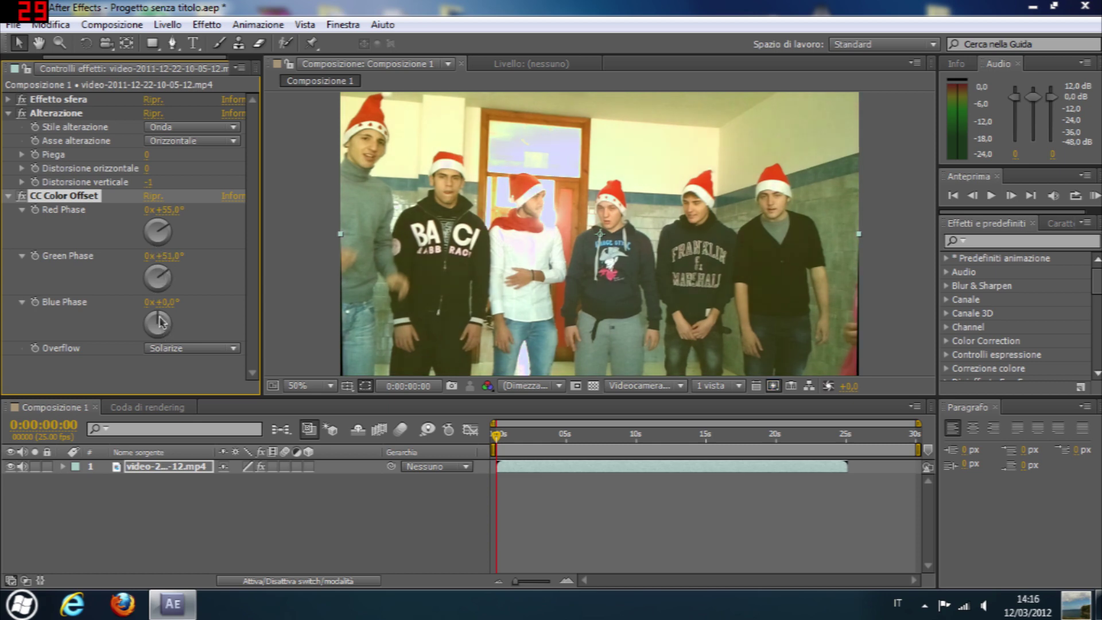
left_click_drag(160, 323, 178, 326)
left_click(152, 197)
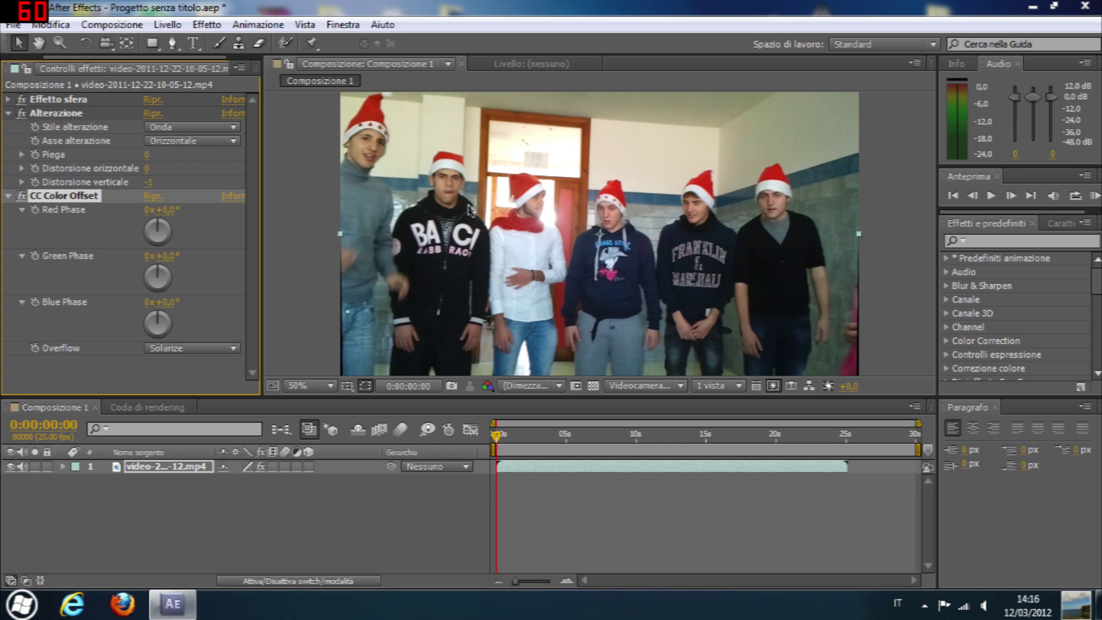
- Push CC Color Offset's red phase past a full turn and shift green and blue strongly
mouse_move(161, 227)
left_mouse_down()
mouse_move(149, 251)
mouse_move(137, 248)
mouse_move(171, 225)
mouse_move(144, 240)
mouse_move(162, 211)
left_mouse_up()
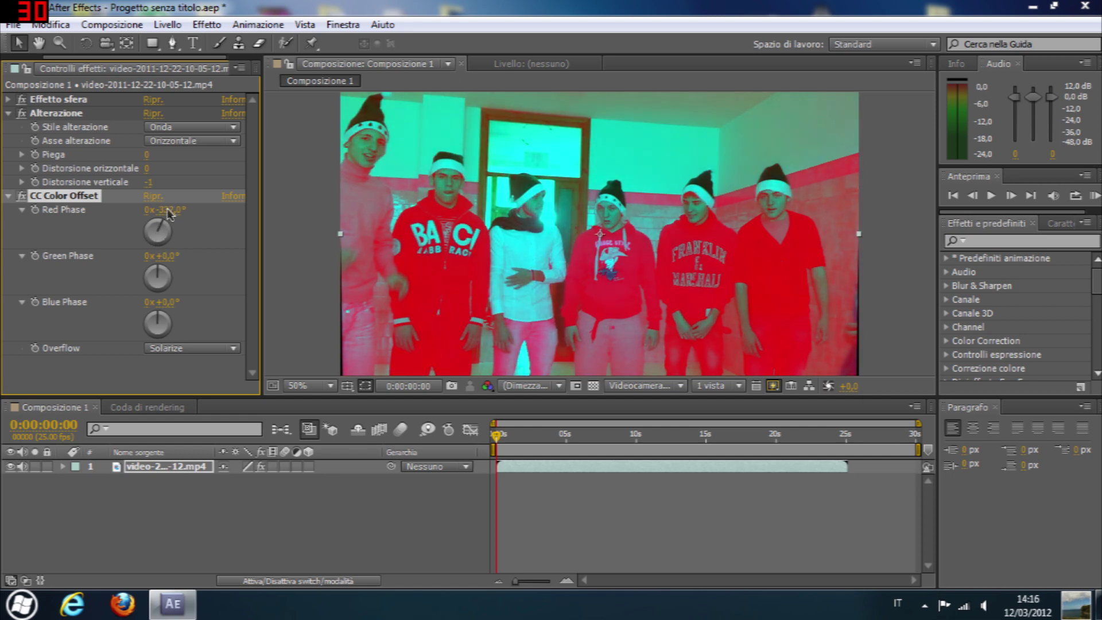
left_click_drag(162, 211, 198, 252)
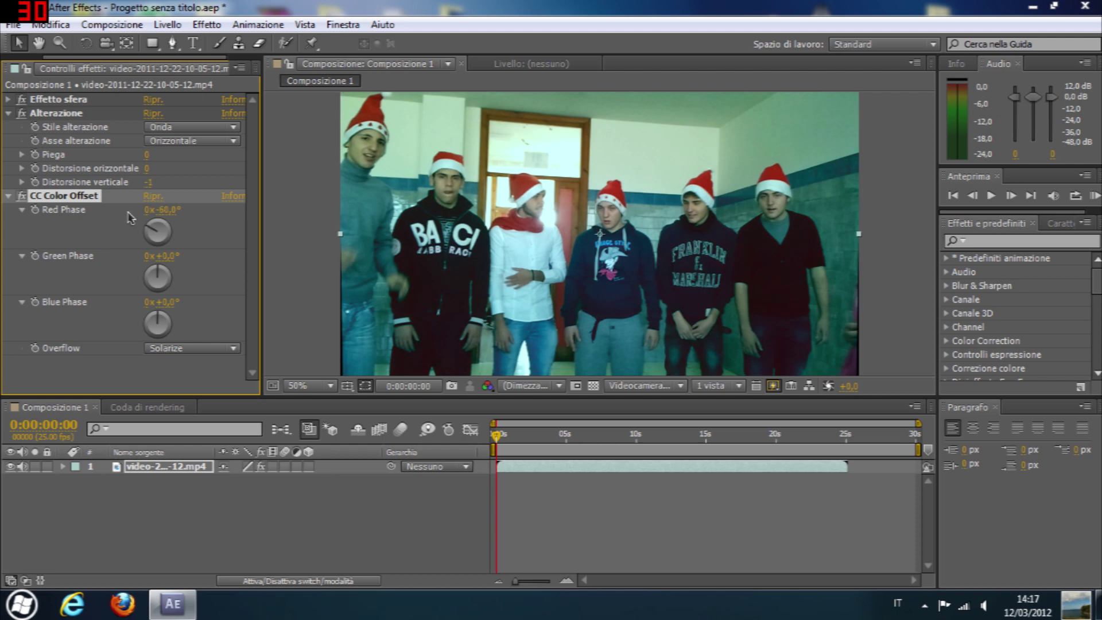
left_click_drag(157, 230, 158, 216)
left_click_drag(165, 278, 169, 275)
left_click_drag(158, 324, 197, 357)
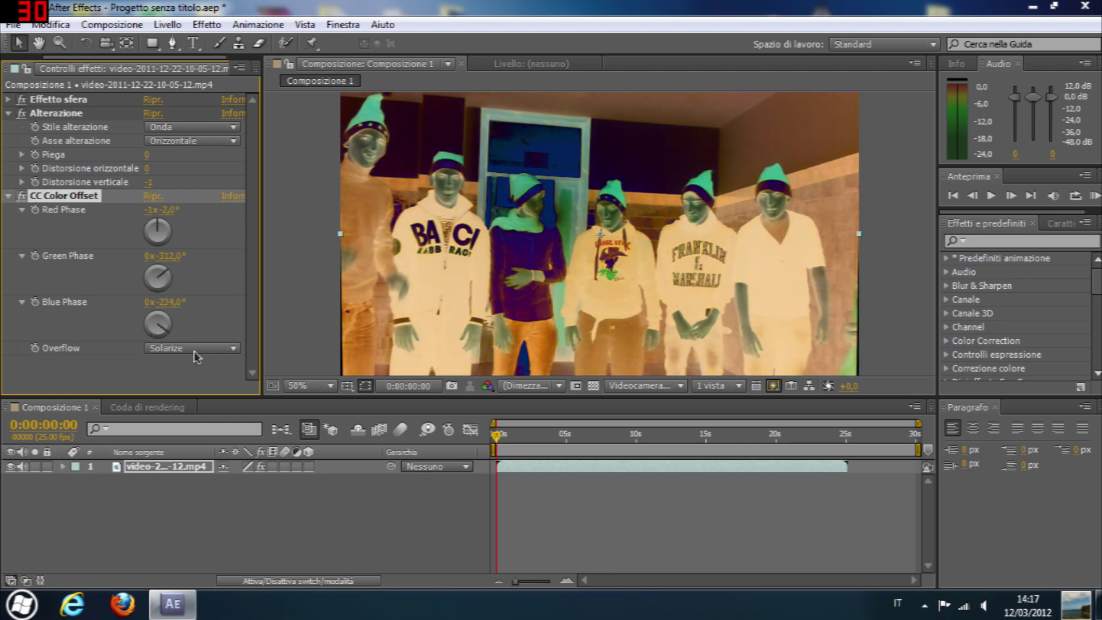
left_click_drag(156, 315, 160, 310)
- Reset the colour phases, try a slight red-phase tint, and collapse CC Color Offset
left_click(158, 197)
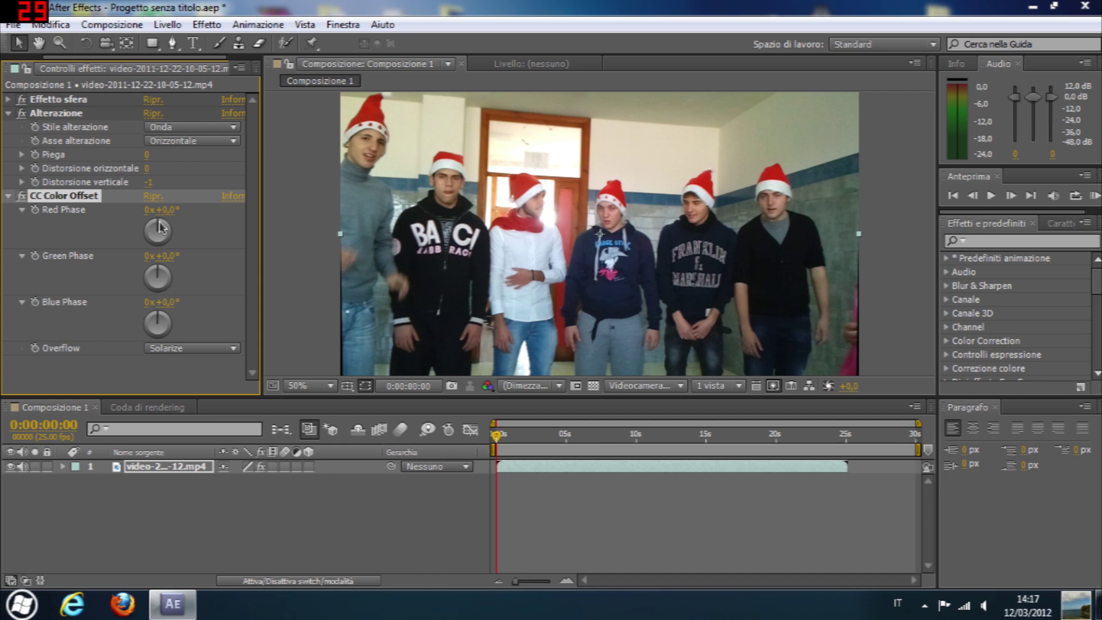
mouse_move(160, 231)
left_mouse_down()
mouse_move(148, 259)
mouse_move(161, 223)
left_mouse_up()
left_click(8, 195)
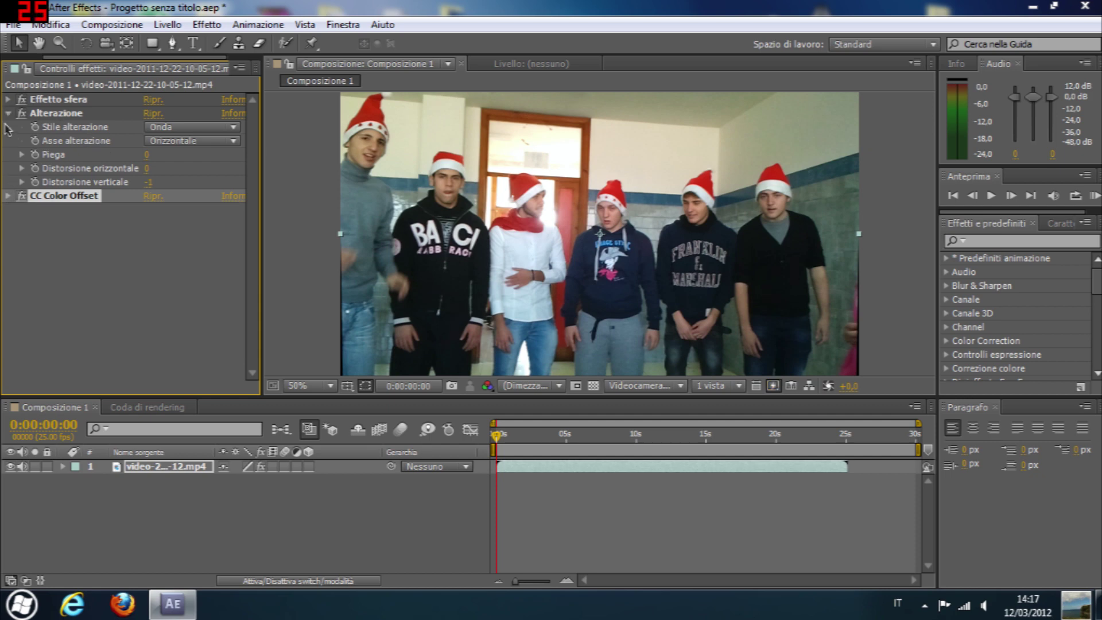
- Expand the Sphere effect, move its centre onto the right-hand group, and set radius 381
left_click(8, 100)
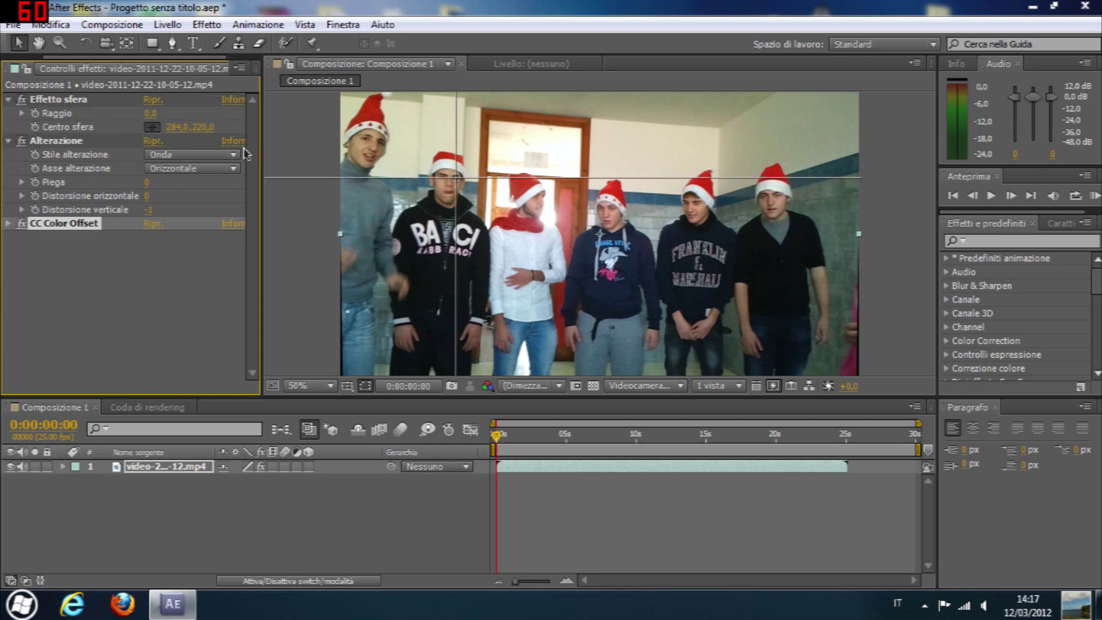
left_click_drag(456, 178, 698, 263)
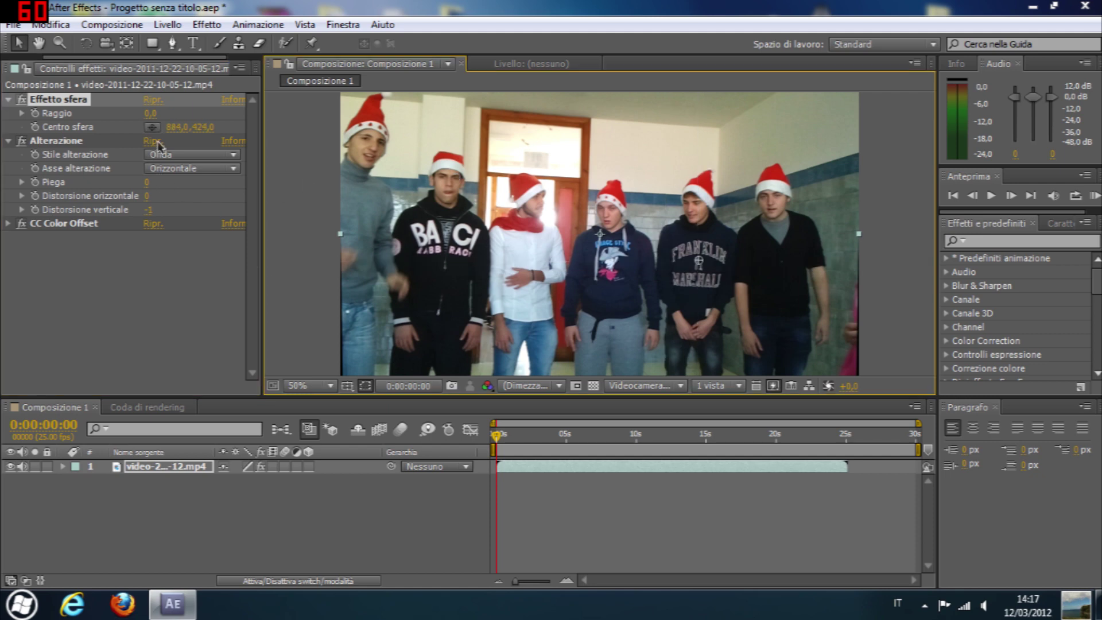
left_click_drag(150, 113, 363, 113)
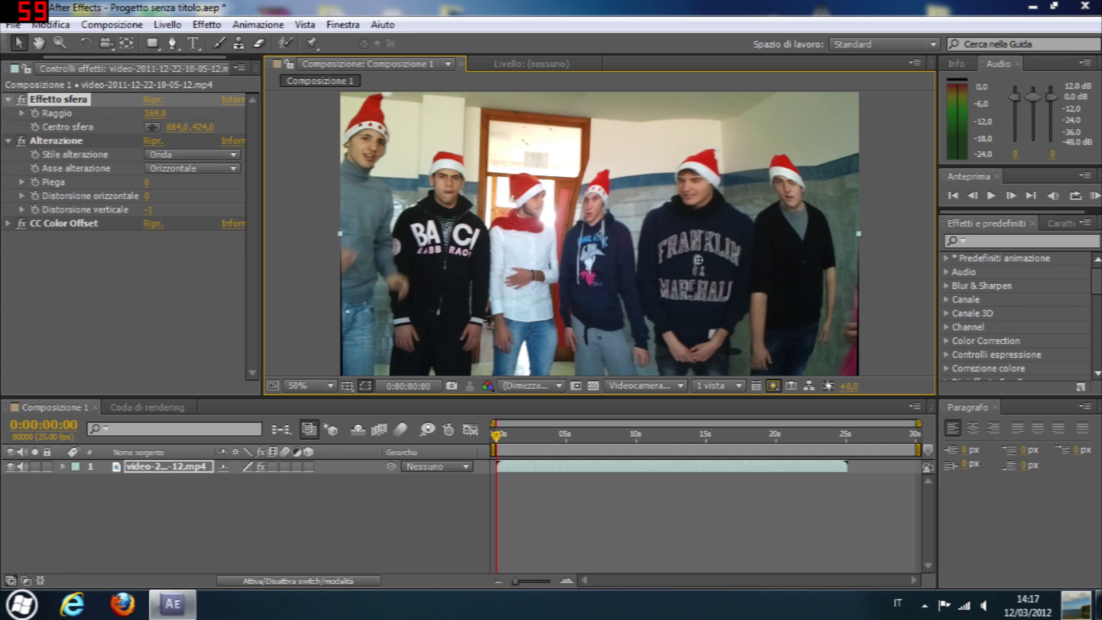
left_click_drag(362, 113, 369, 113)
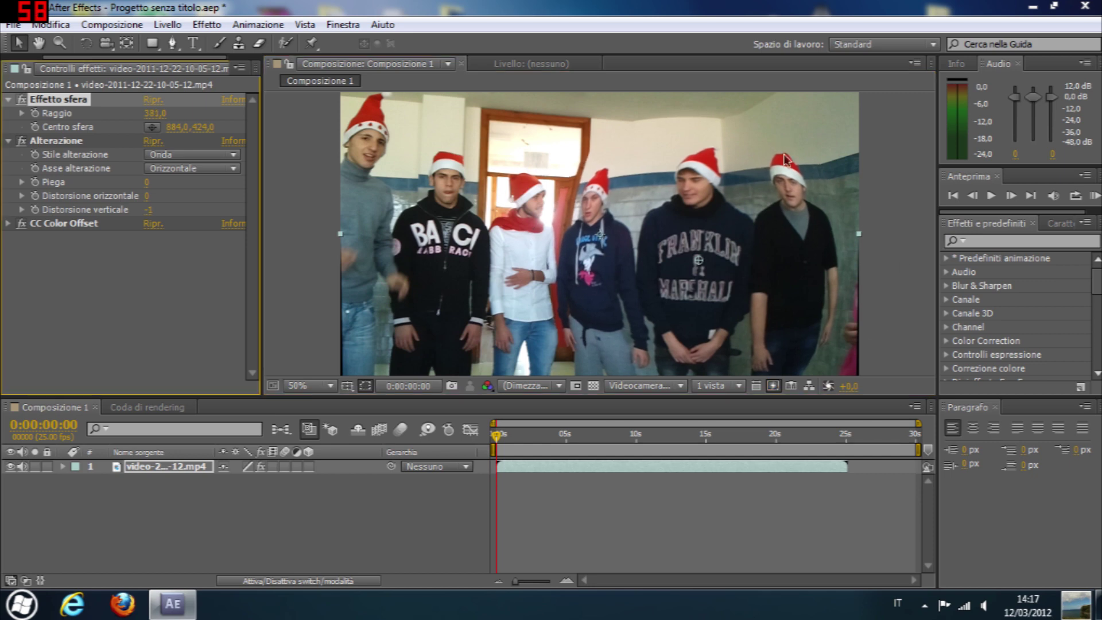
- Nudge the sphere centre over the Franklin sweatshirt and RAM-preview the composition
mouse_move(698, 271)
left_mouse_down()
mouse_move(716, 238)
mouse_move(697, 259)
left_mouse_up()
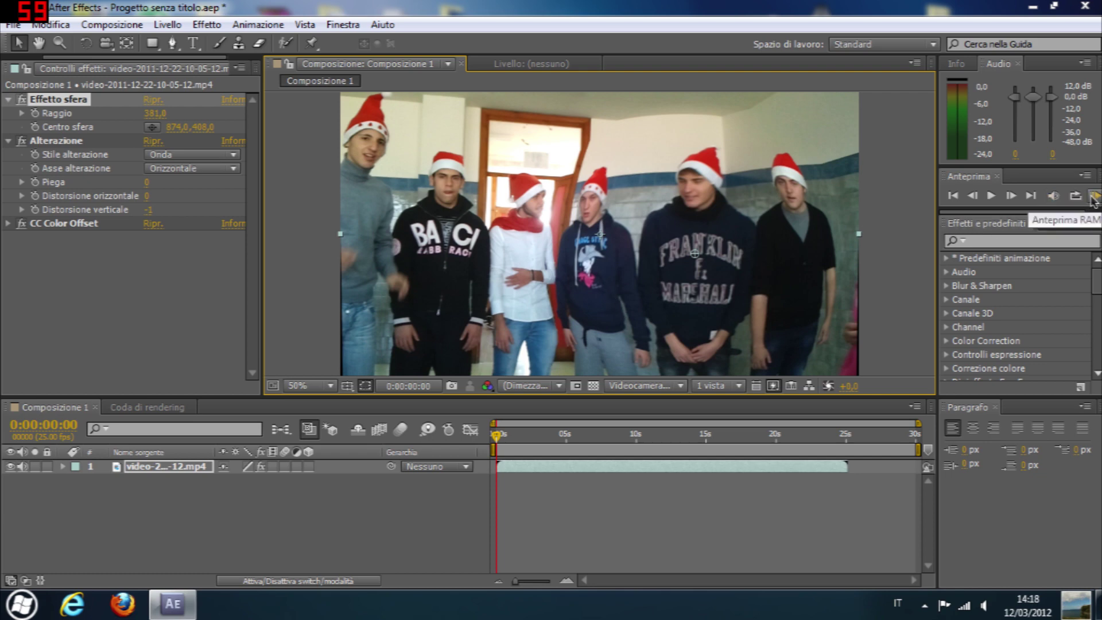
left_click(1094, 199)
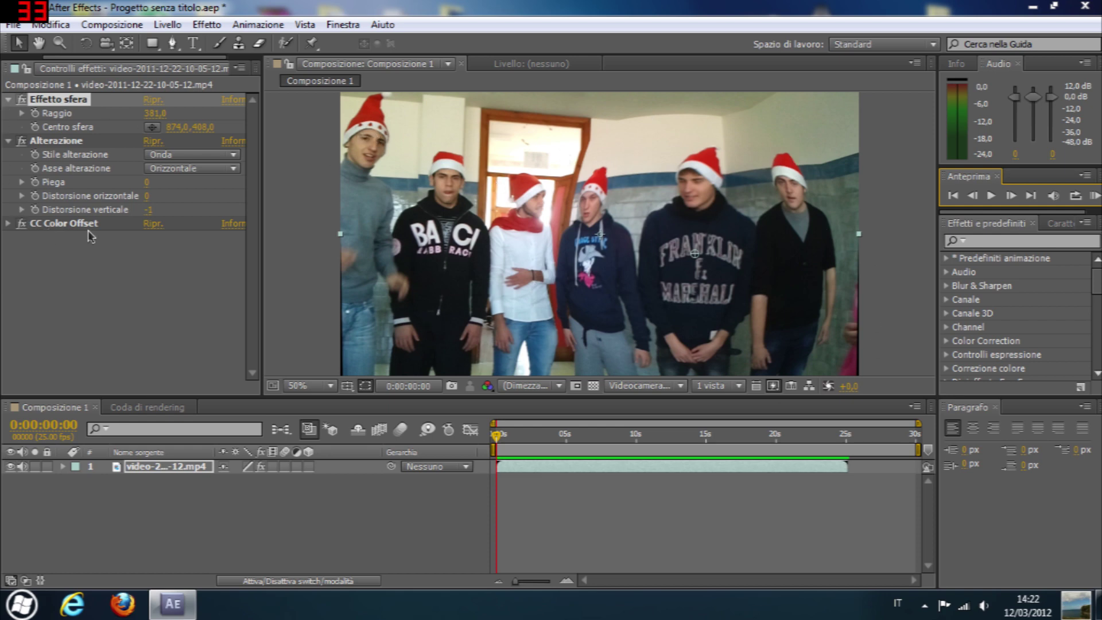
left_click(13, 25)
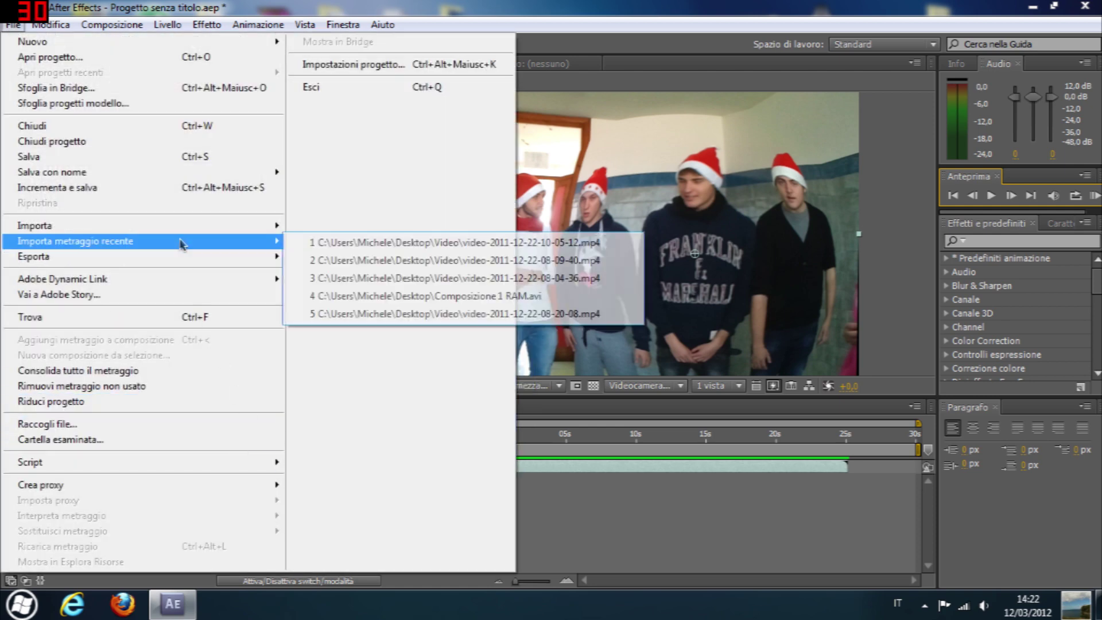
mouse_move(226, 256)
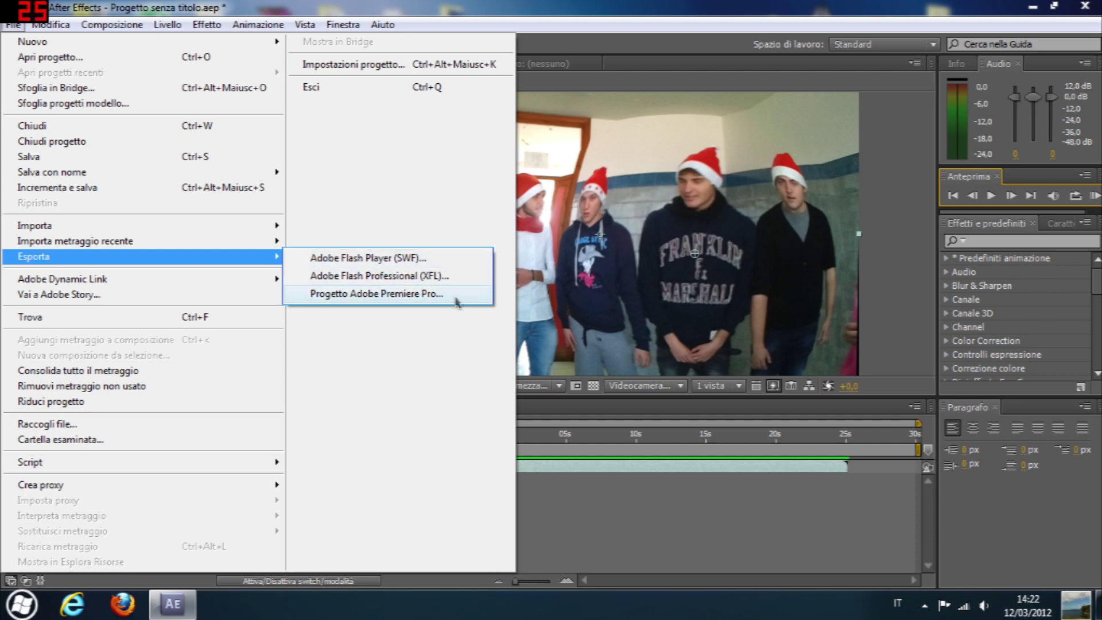
mouse_move(256, 246)
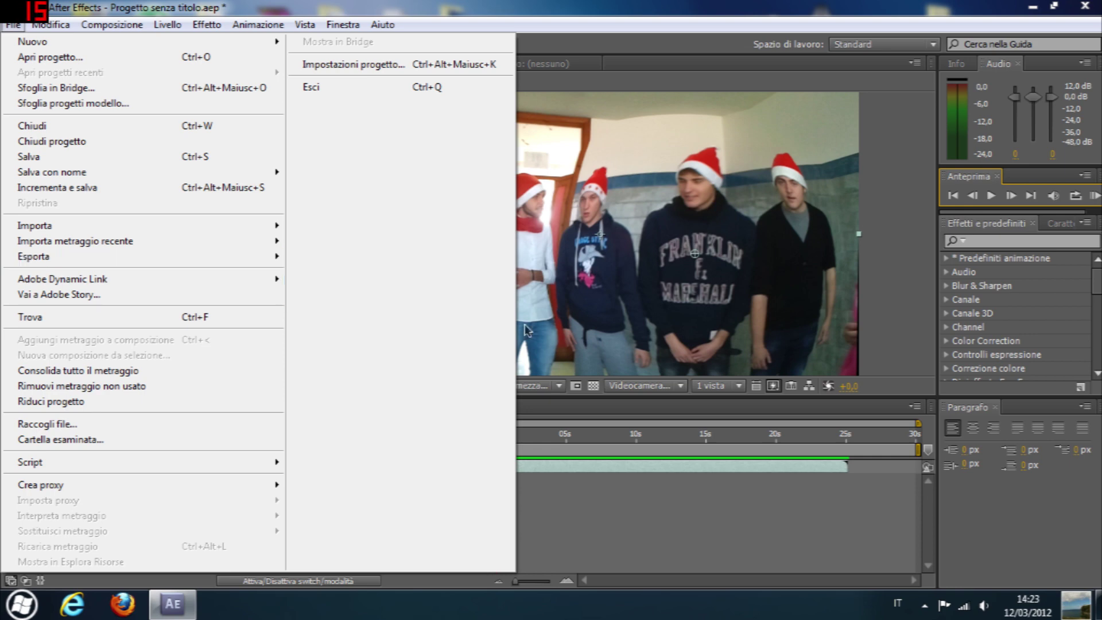
left_click(913, 229)
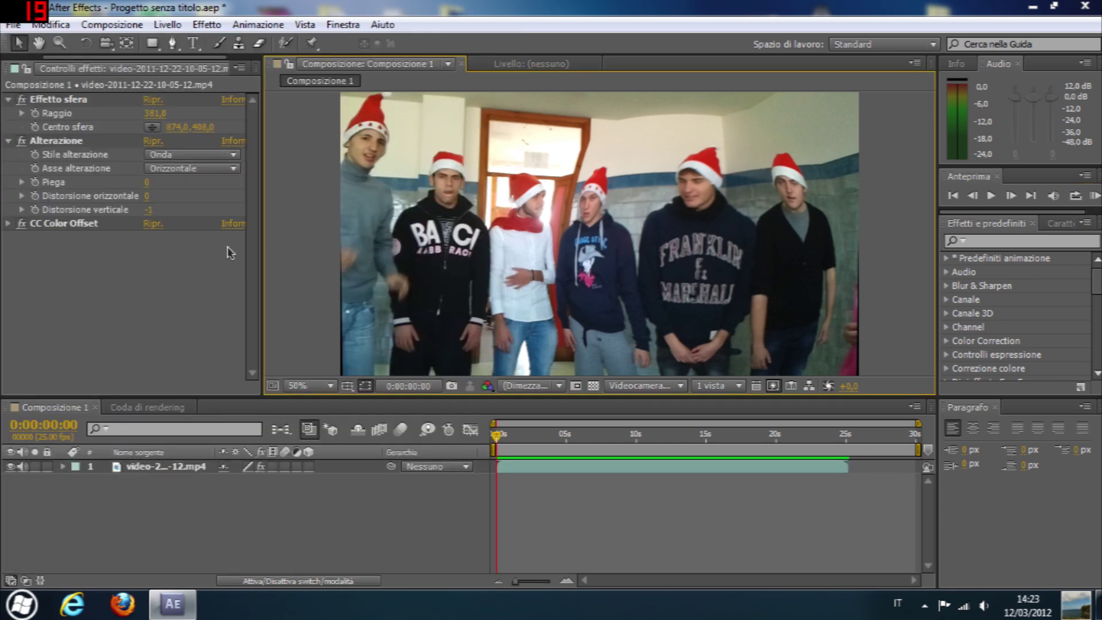